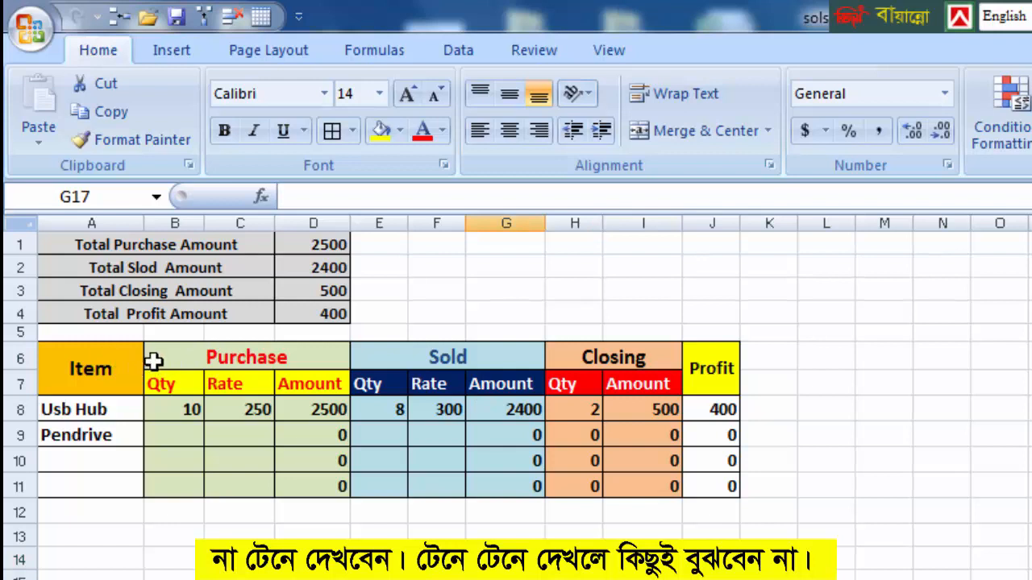
Examine the Purchase, Sold, Closing and Profit sections of the stock table and the Usb Hub row's closing and profit formulas.
left_click(220, 356)
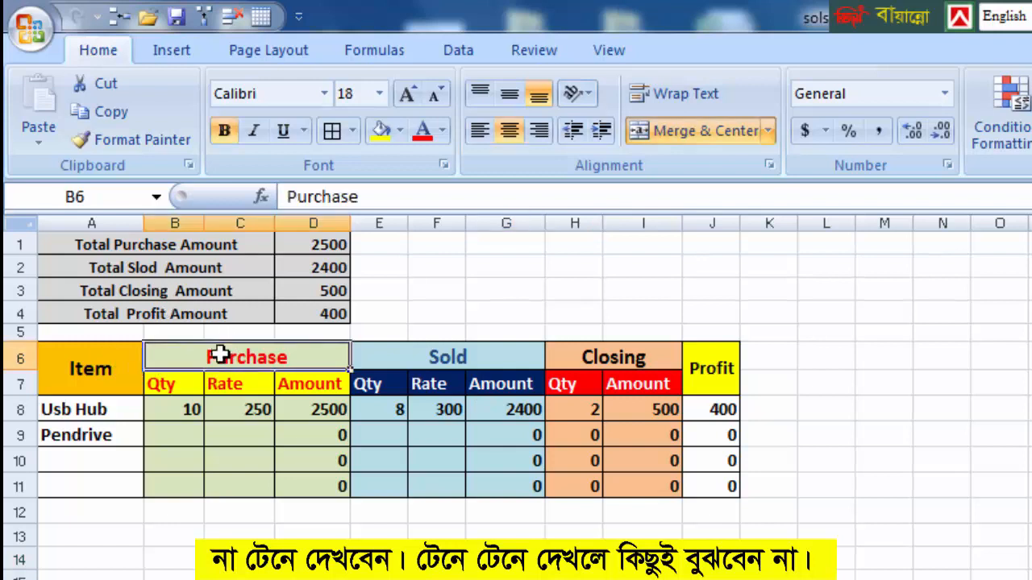
left_click(440, 357)
left_click(584, 352)
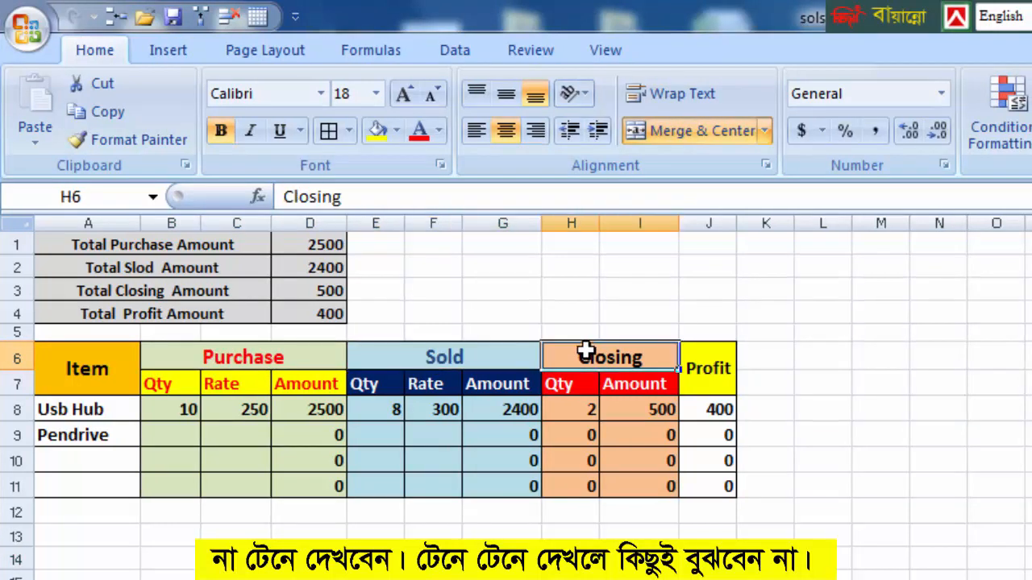
left_click(698, 373)
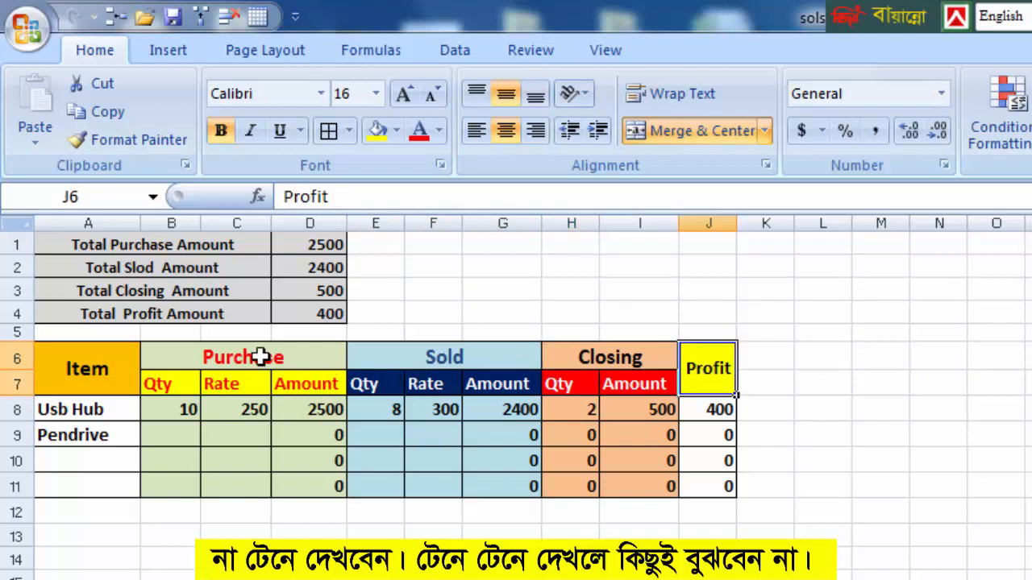
left_click_drag(261, 357, 264, 484)
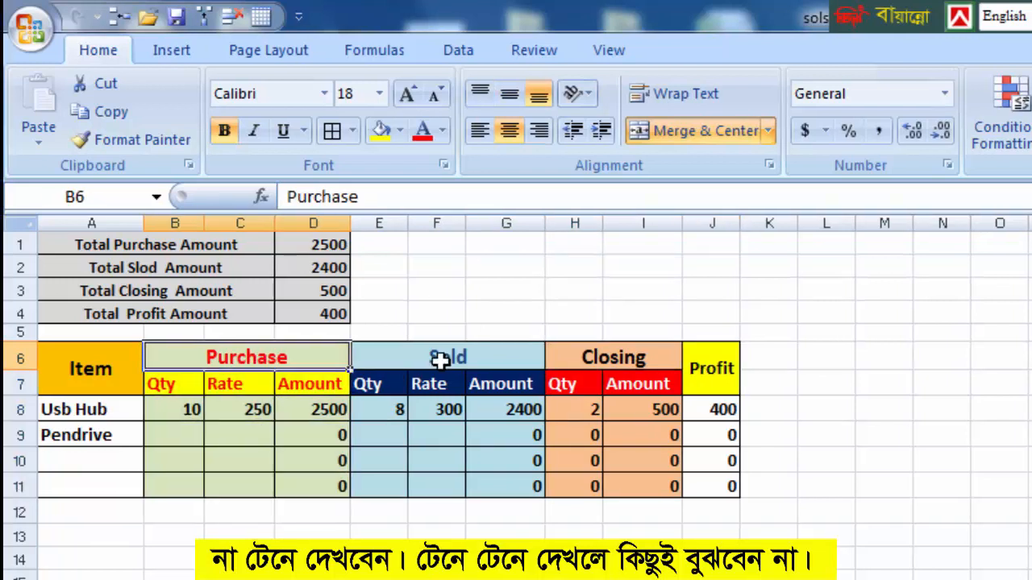
left_click_drag(434, 357, 455, 481)
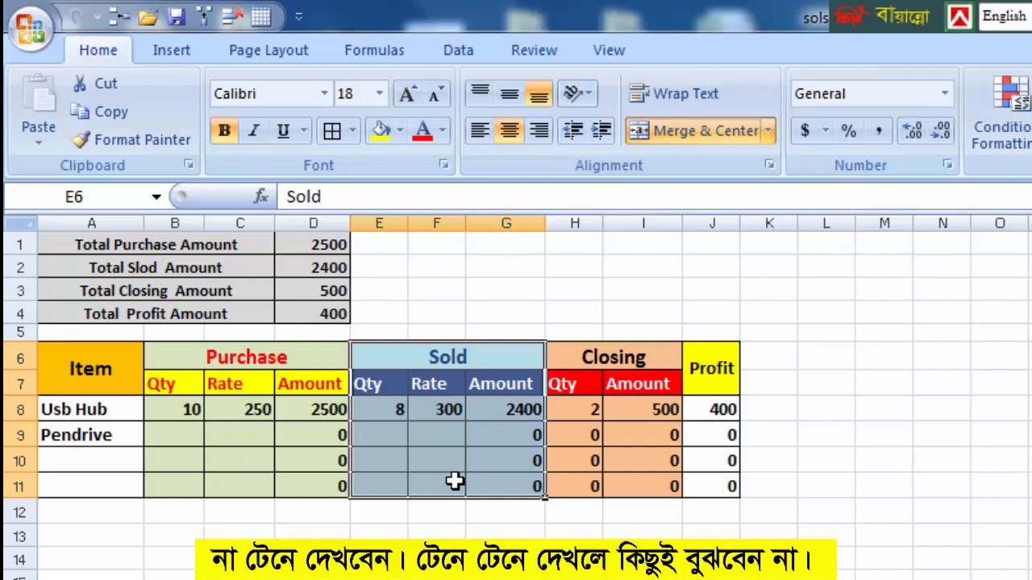
left_click_drag(621, 357, 639, 494)
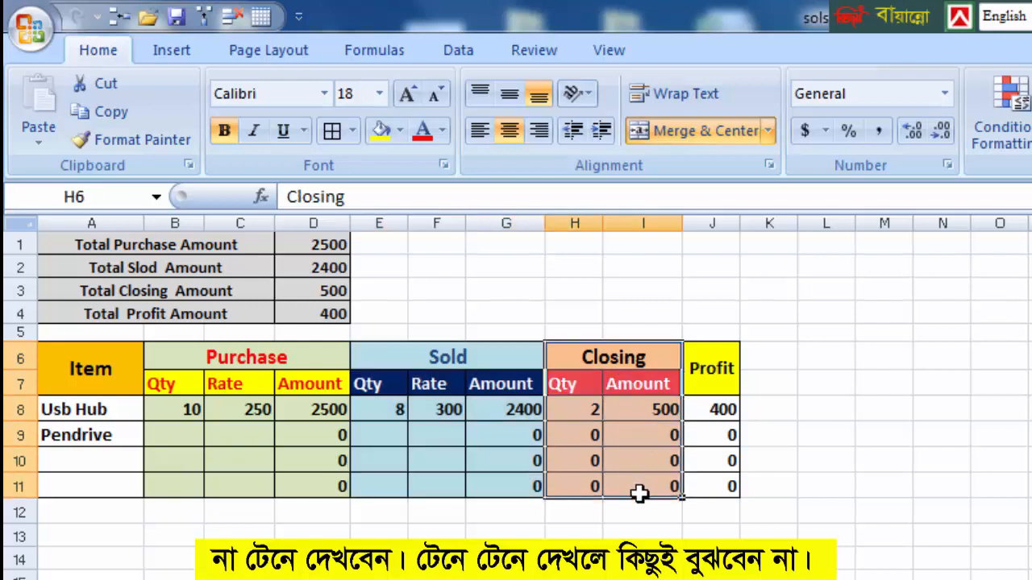
left_click(587, 410)
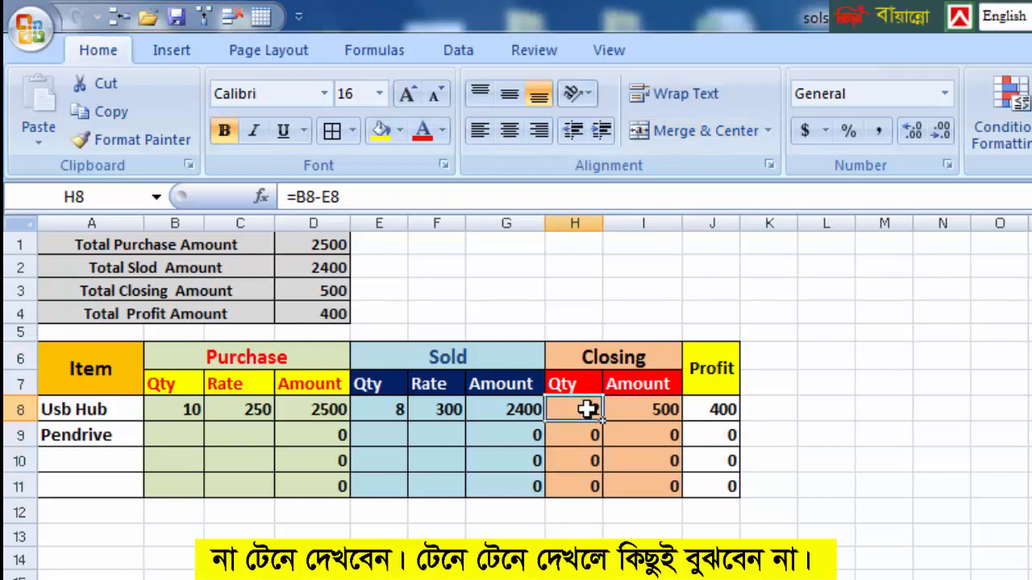
left_click(650, 410)
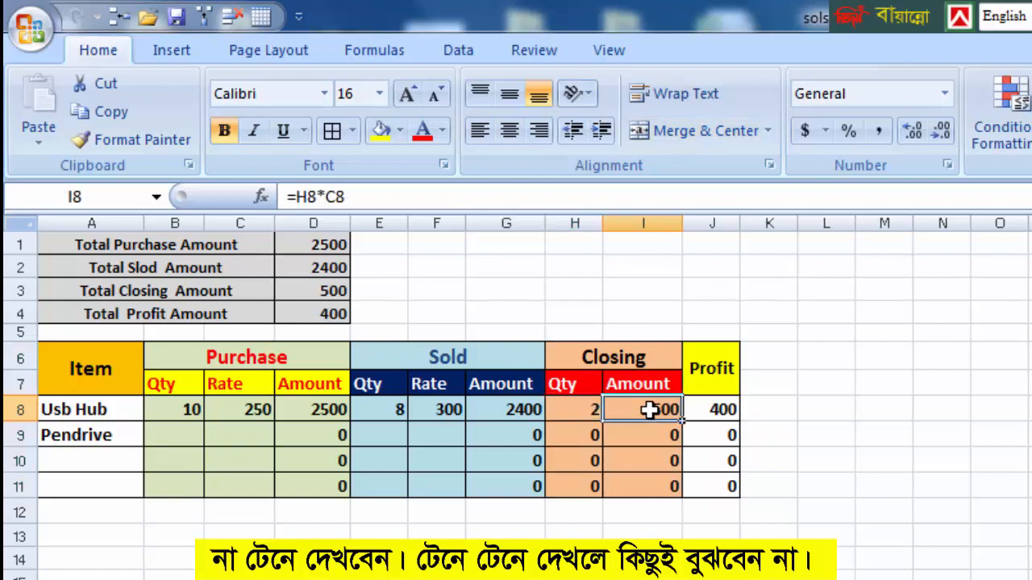
left_click(715, 410)
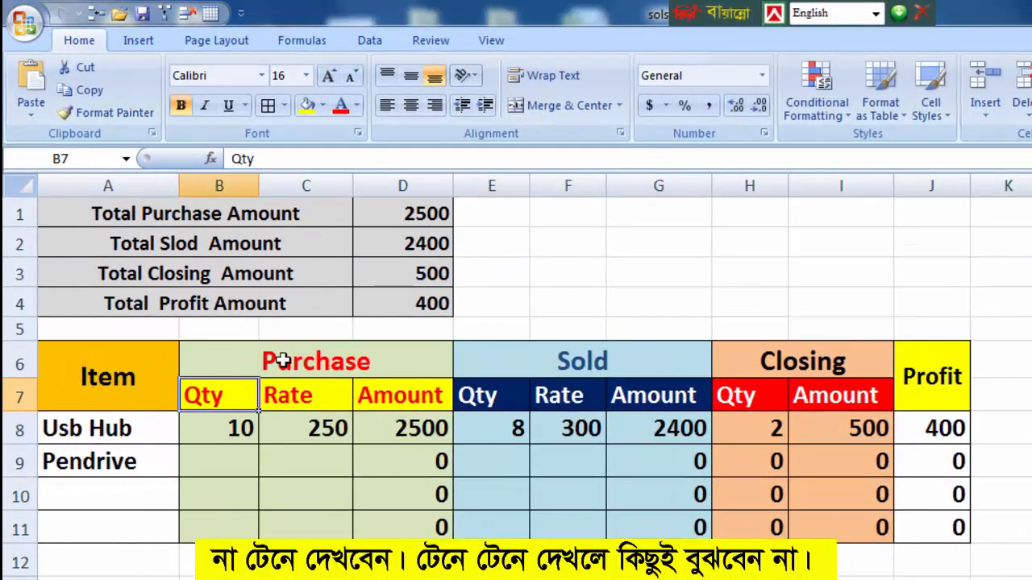
Enter a purchase quantity of 15 and a purchase rate of 300 for Pendrive in row 9.
left_click(209, 460)
type("15")
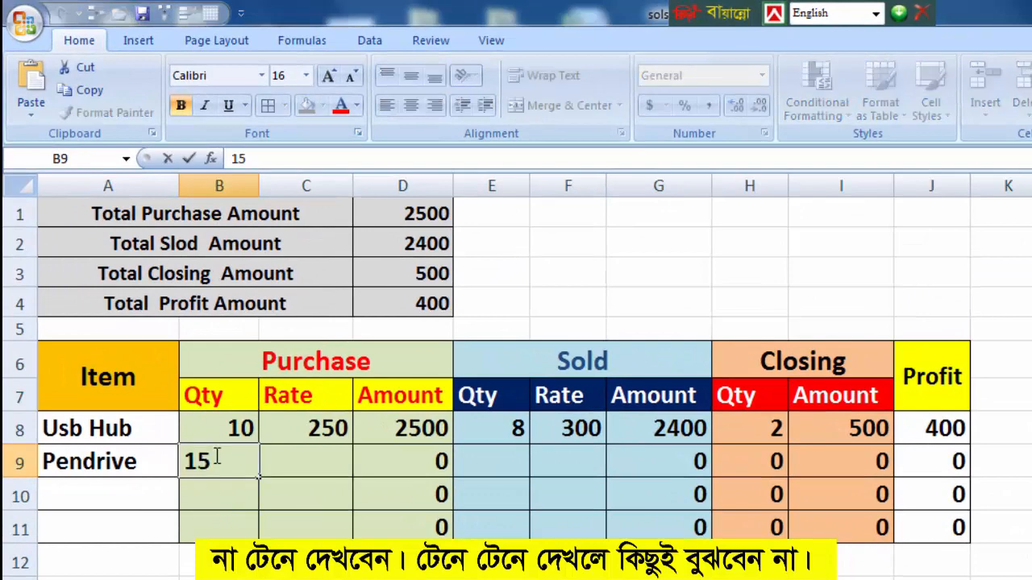
left_click(305, 453)
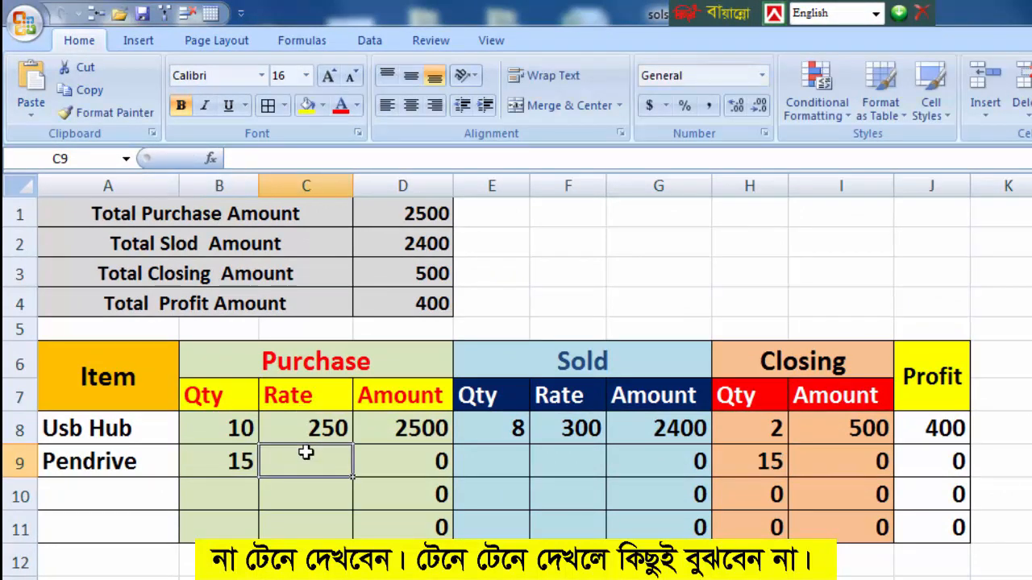
type("300")
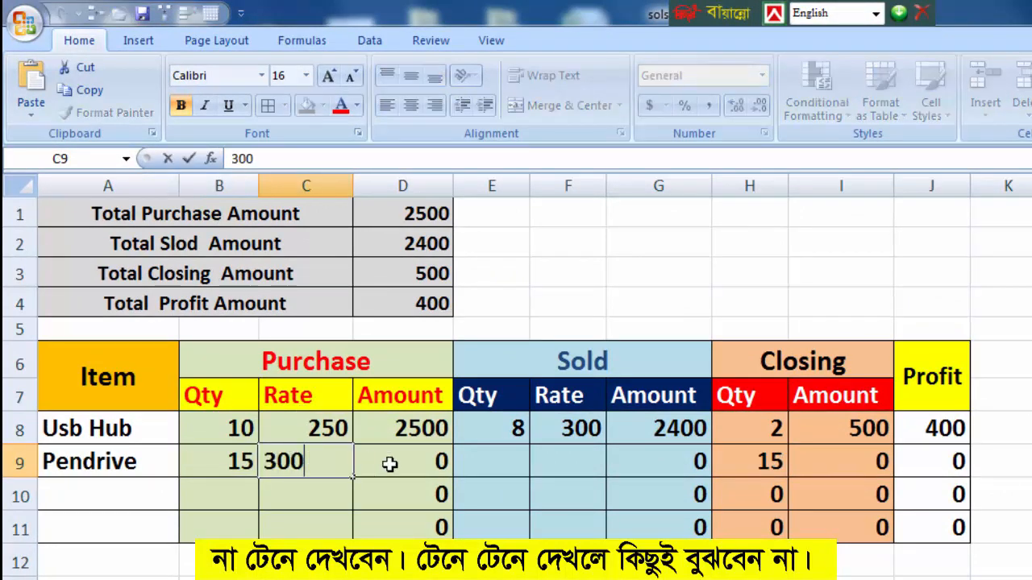
left_click(390, 464)
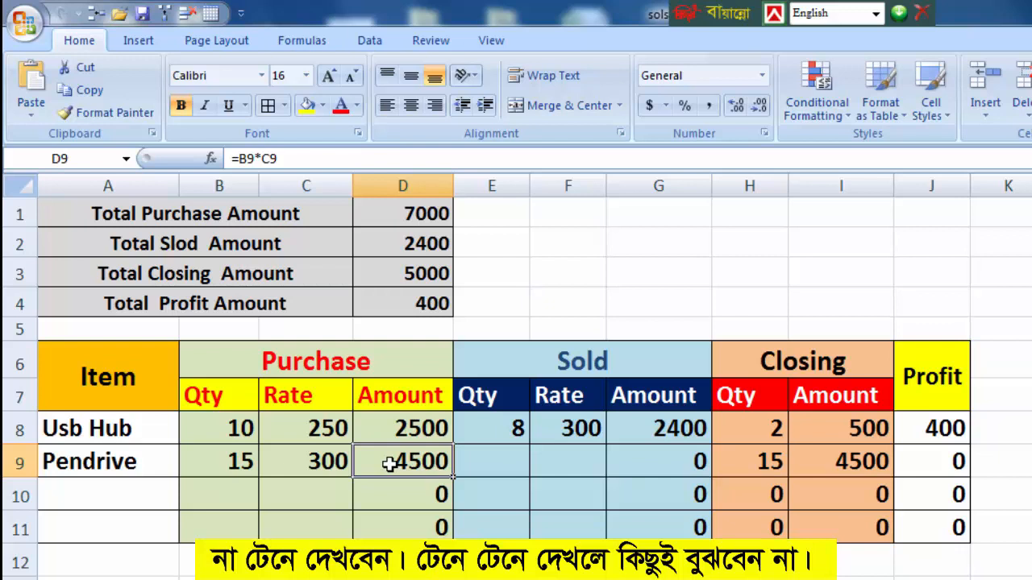
Enter a sold quantity of 10 and a sold rate of 350 for Pendrive in row 9.
key("Right")
type("1")
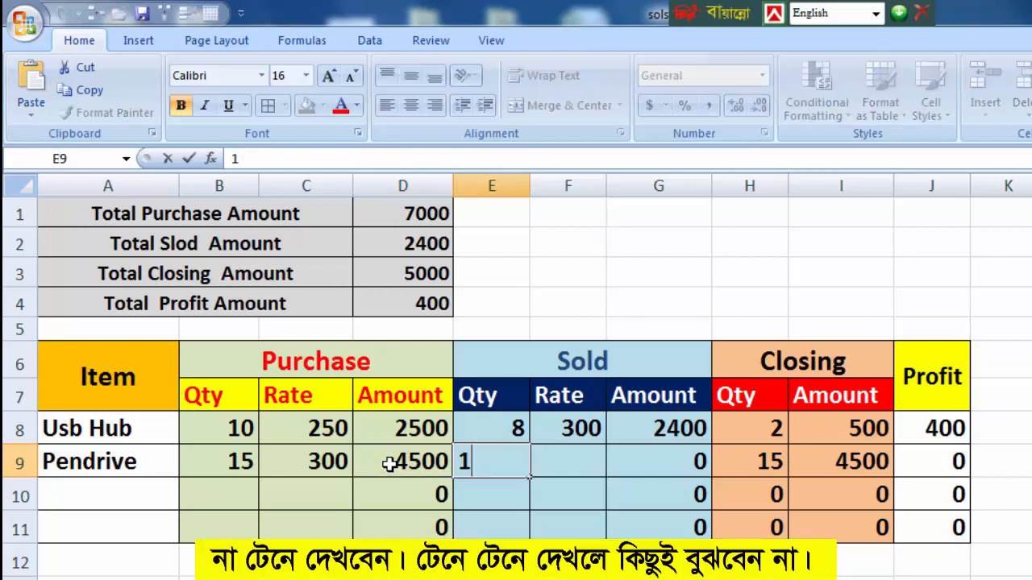
type("0")
key("Right")
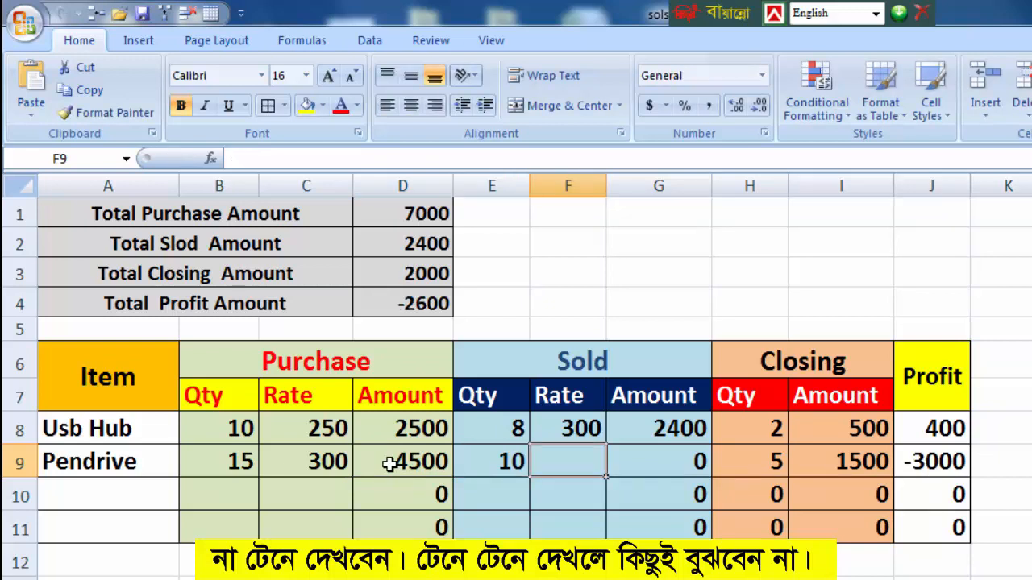
type("350")
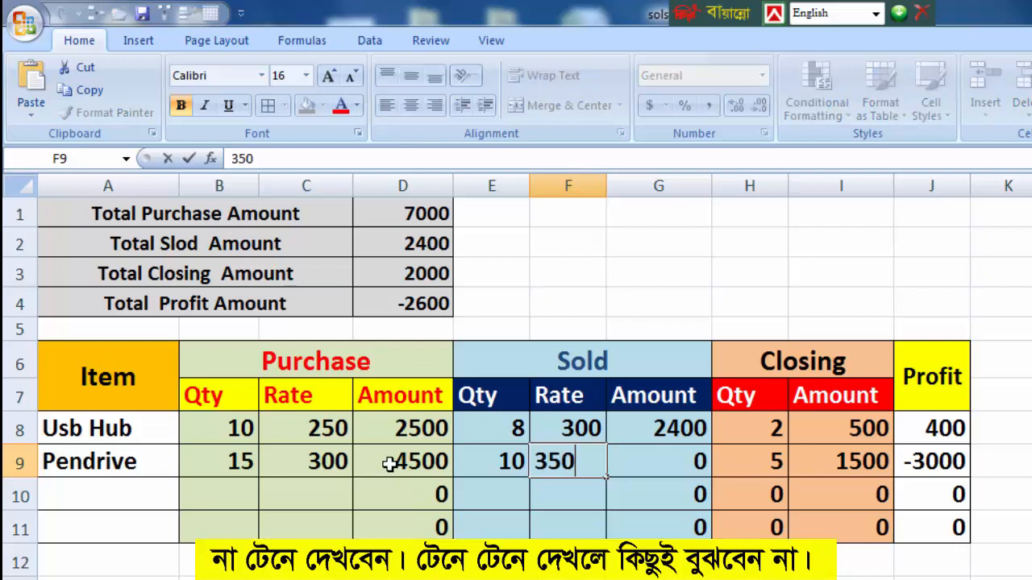
key("Right")
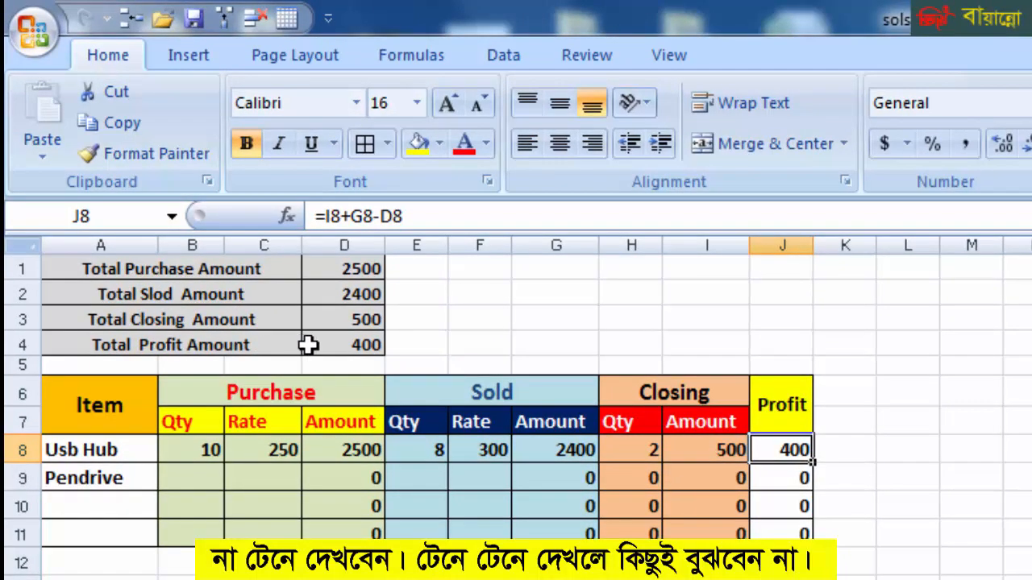
left_click_drag(343, 272, 357, 344)
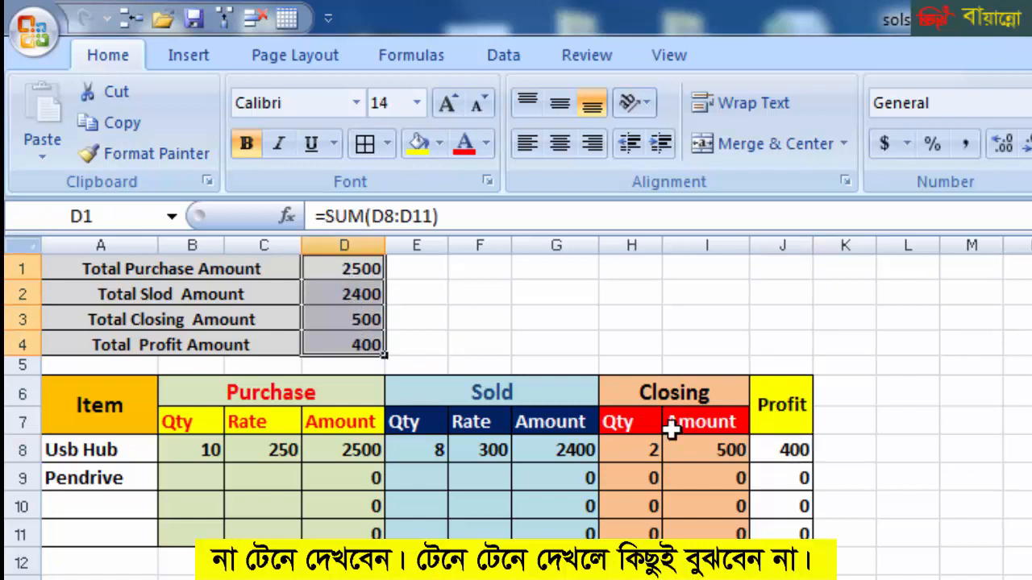
left_click(703, 579)
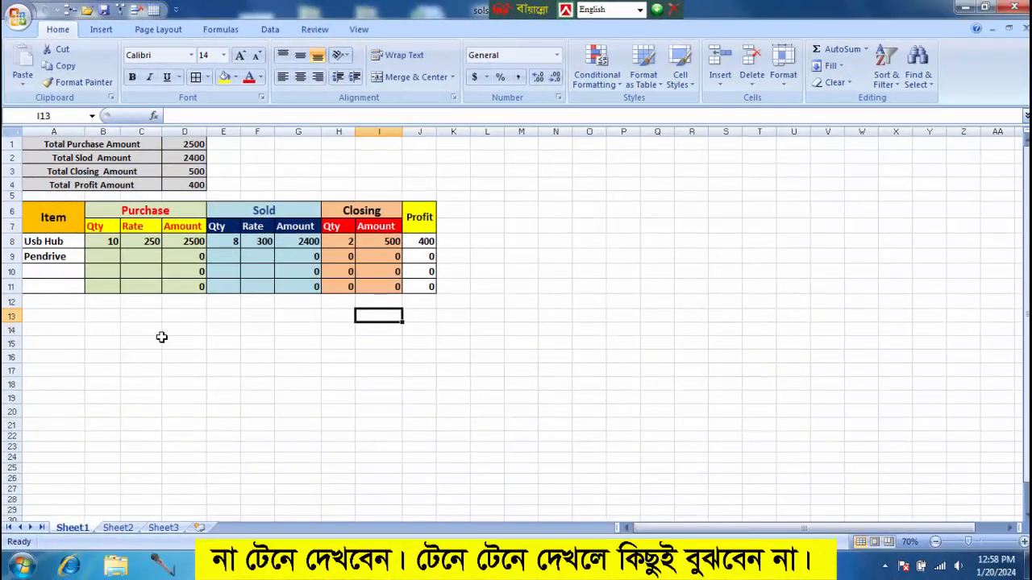
Apply all borders to the range A13:D16, matching the size of the summary block in A1:D4.
mouse_move(62, 144)
left_mouse_down()
mouse_move(167, 171)
mouse_move(183, 184)
left_mouse_up()
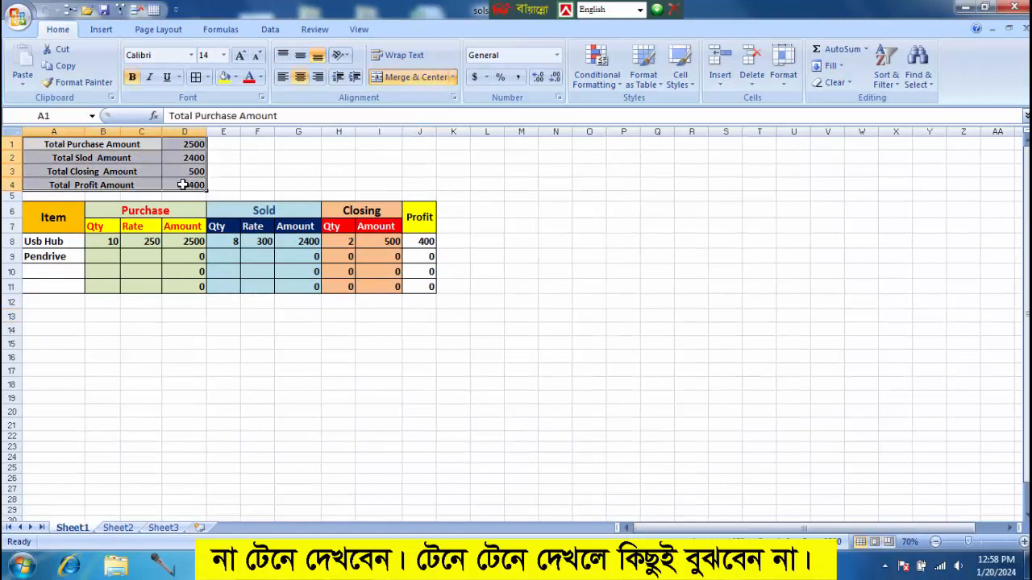
left_click_drag(57, 314, 173, 352)
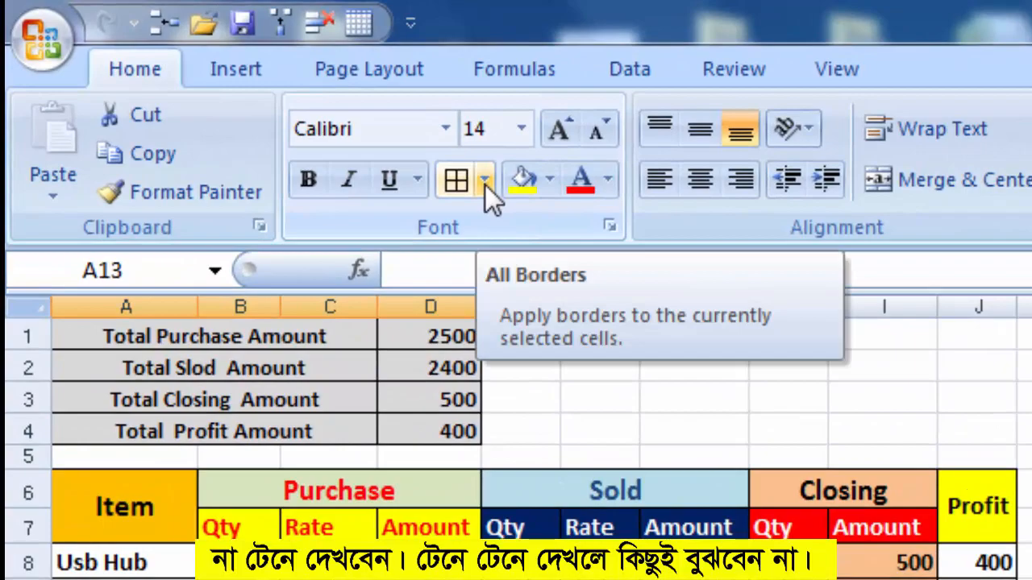
left_click(485, 185)
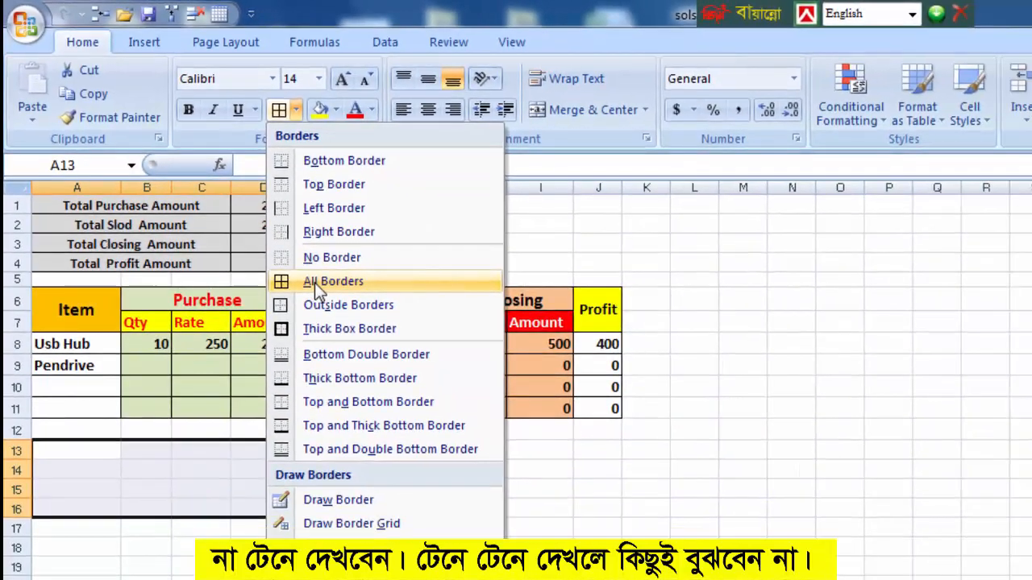
left_click(314, 283)
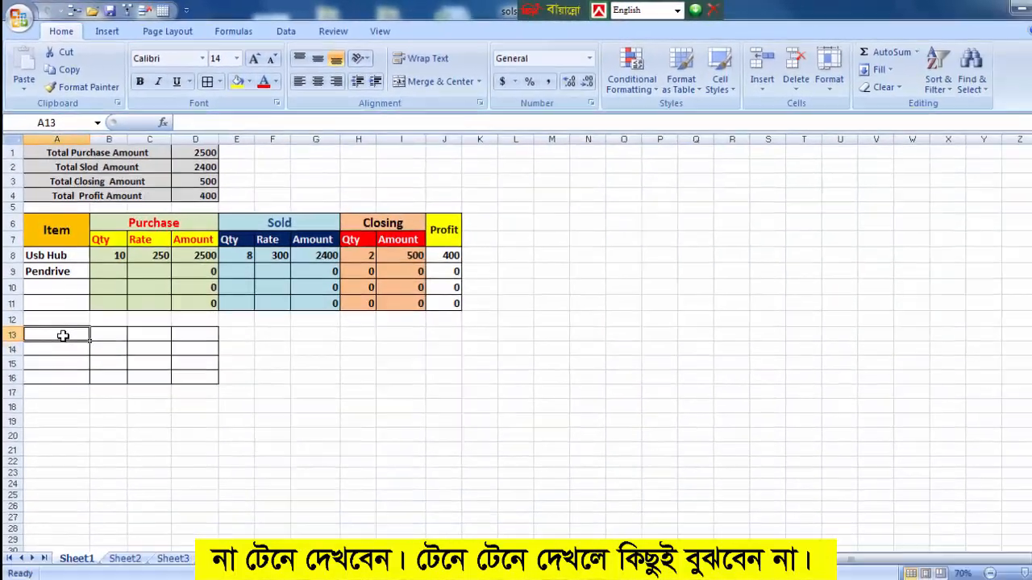
Merge and center columns A to C separately in each of rows 13 to 16.
left_click_drag(81, 451, 197, 451)
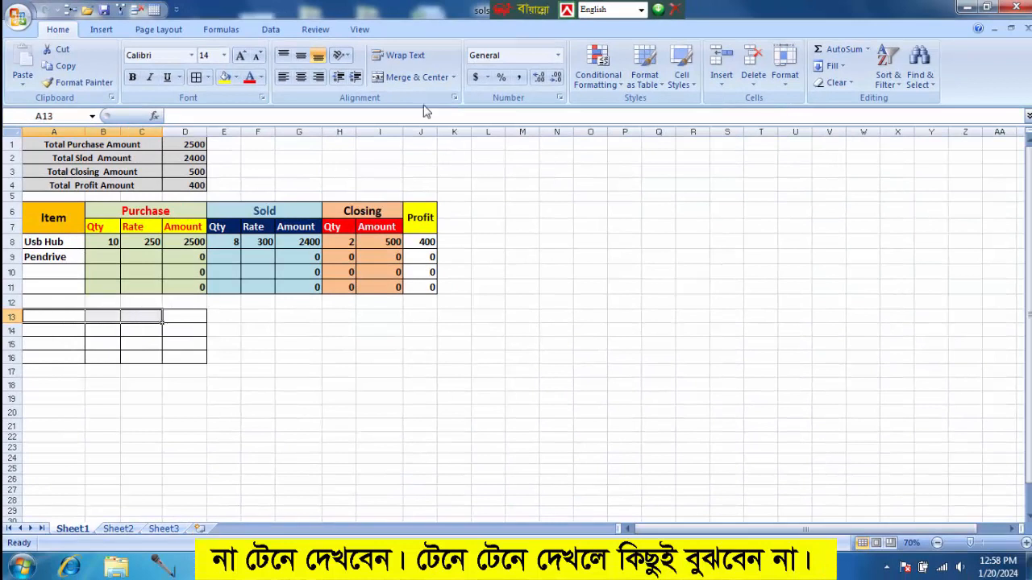
left_click(410, 77)
left_click_drag(43, 333, 131, 329)
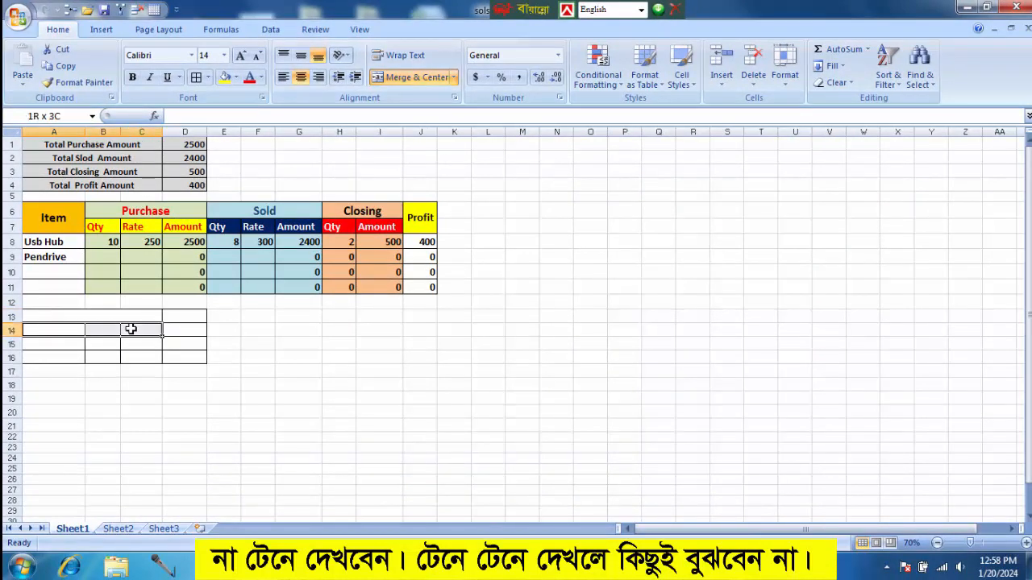
left_click(413, 76)
left_click_drag(64, 345, 133, 358)
left_click(413, 77)
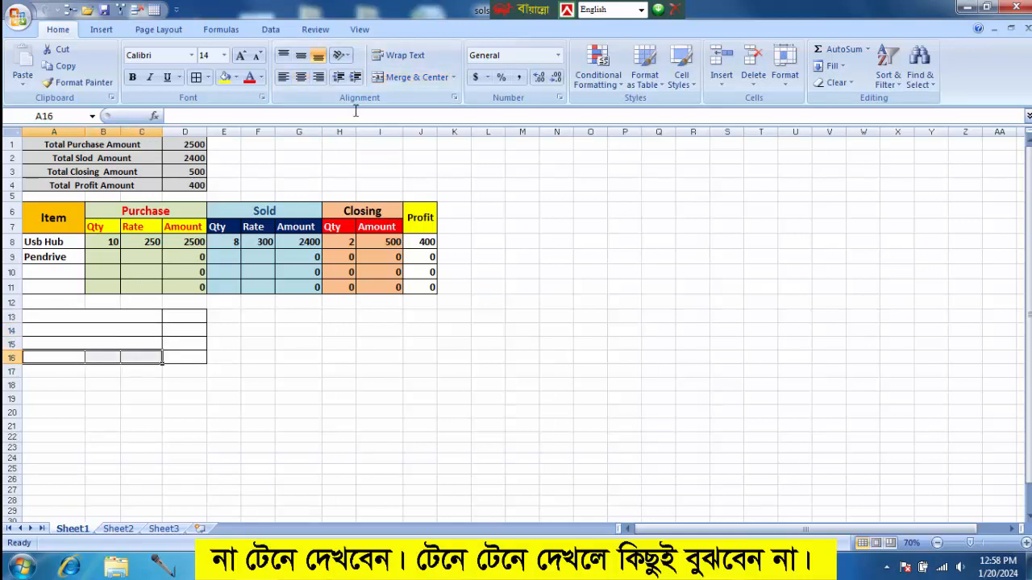
left_click(411, 84)
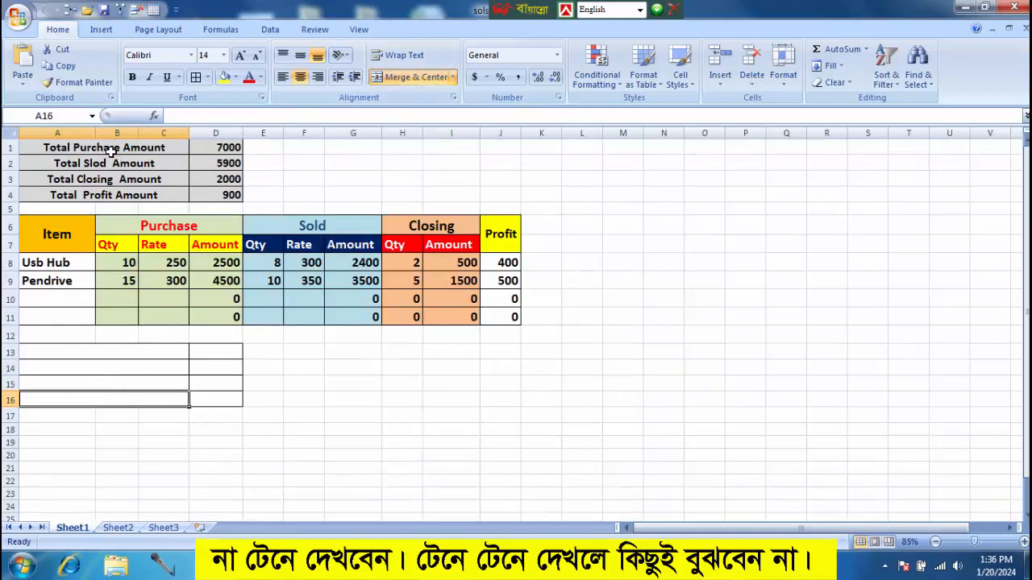
Copy the four summary labels from A1:C4 into the merged cells starting at A13.
left_click_drag(111, 154, 118, 192)
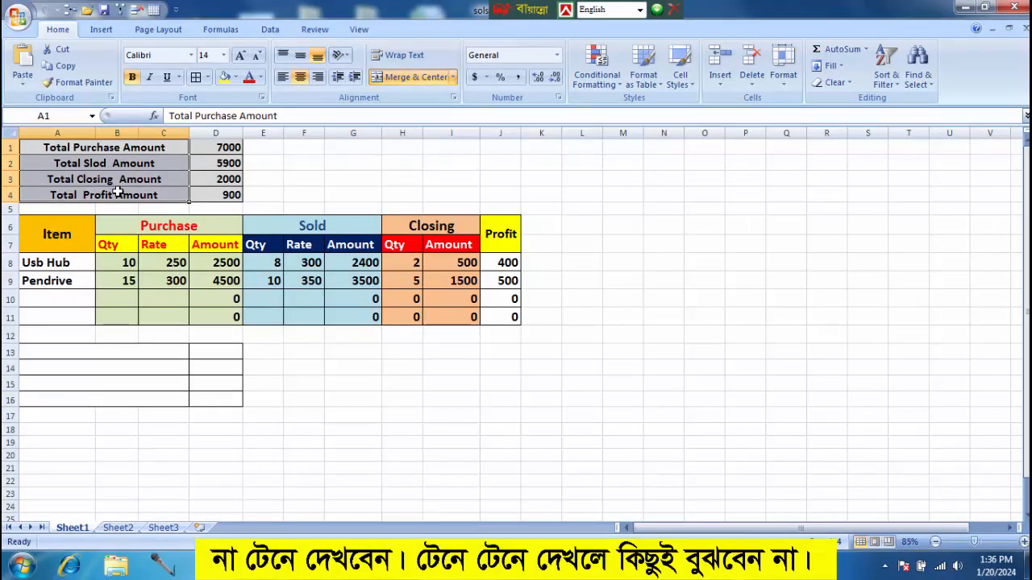
key("ctrl+c")
left_click(86, 352)
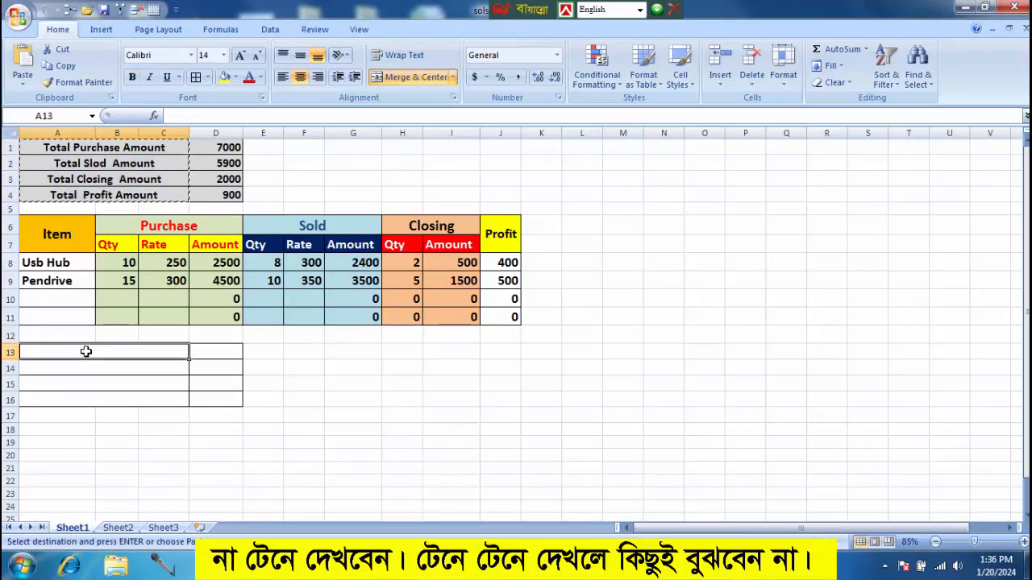
key("ctrl+v")
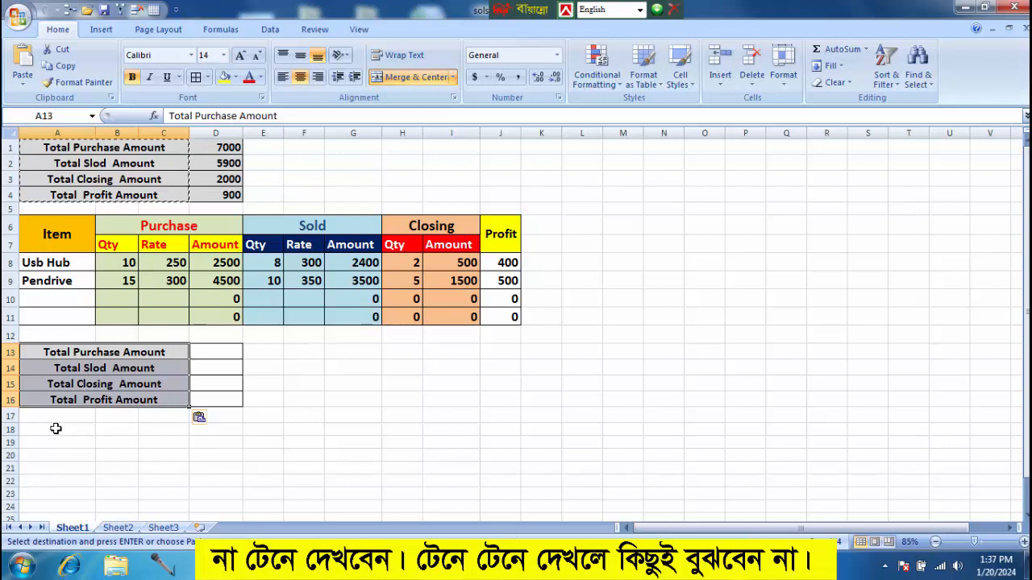
Apply all borders to the range A18:J23 for a second stock table.
left_click_drag(56, 429, 516, 496)
left_click(207, 77)
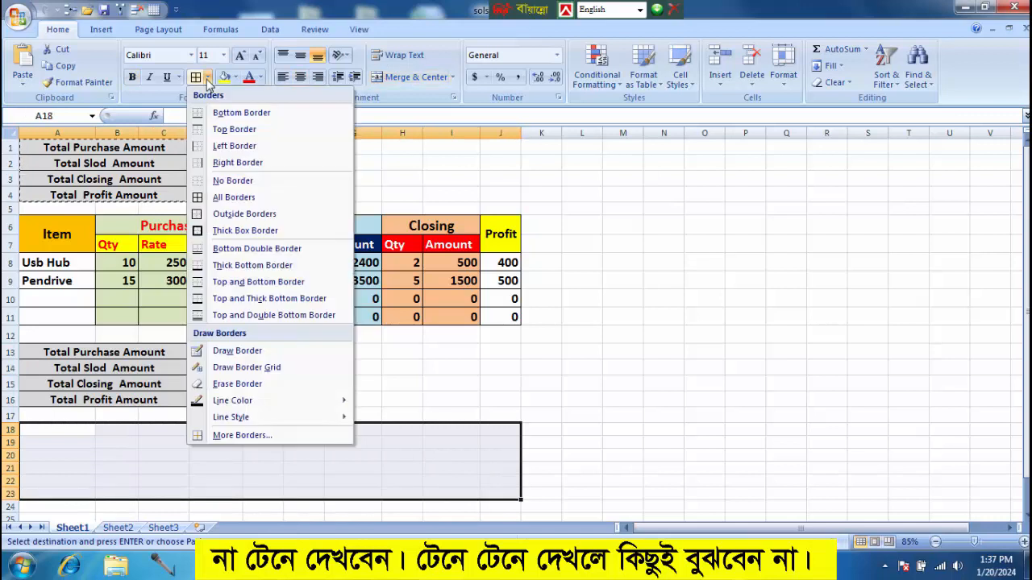
left_click(222, 200)
Merge and center cells A18:A19 for the Item header and align the cell vertically to the middle.
left_click(68, 245)
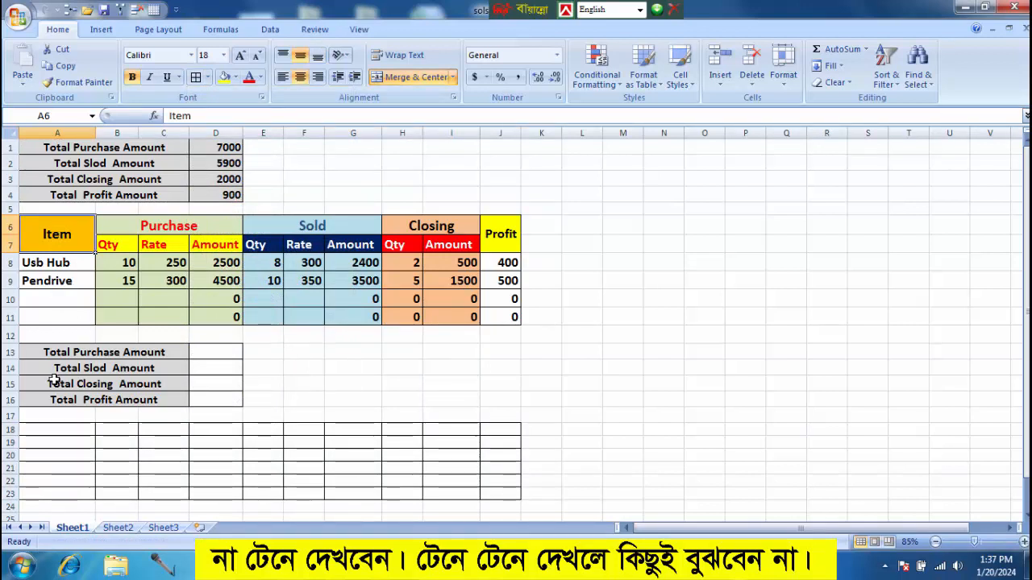
left_click(51, 430)
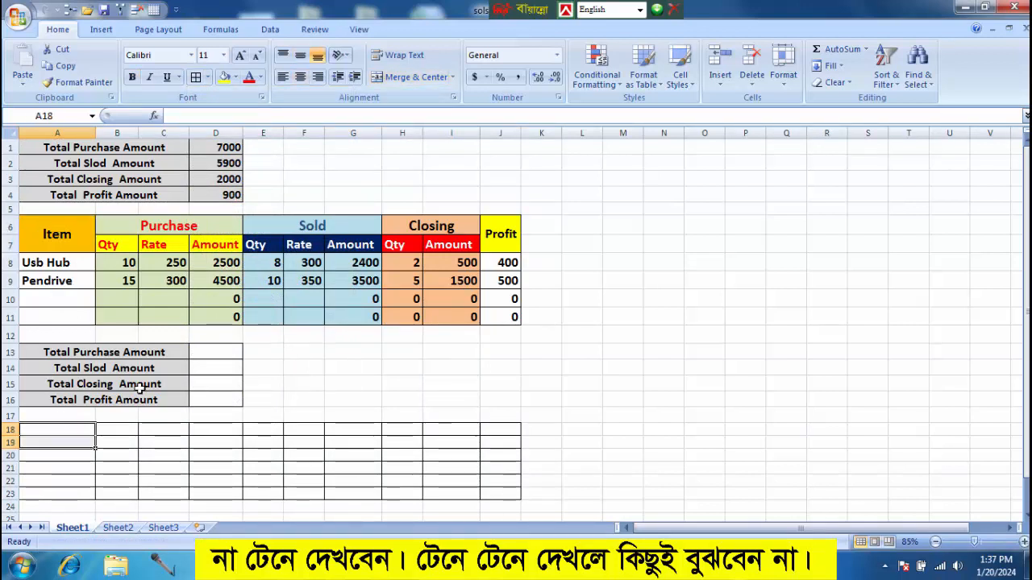
left_click(407, 77)
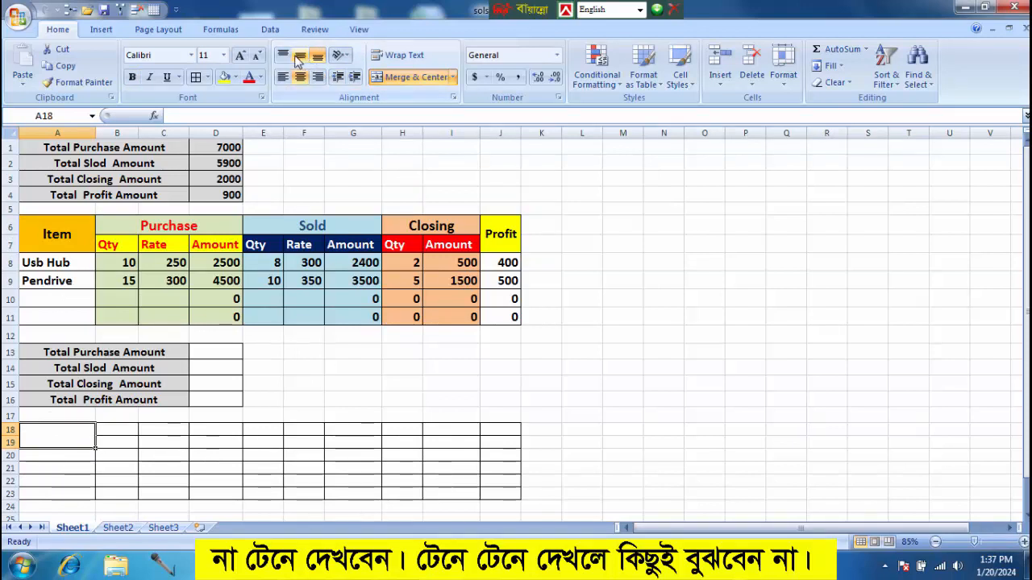
left_click(299, 58)
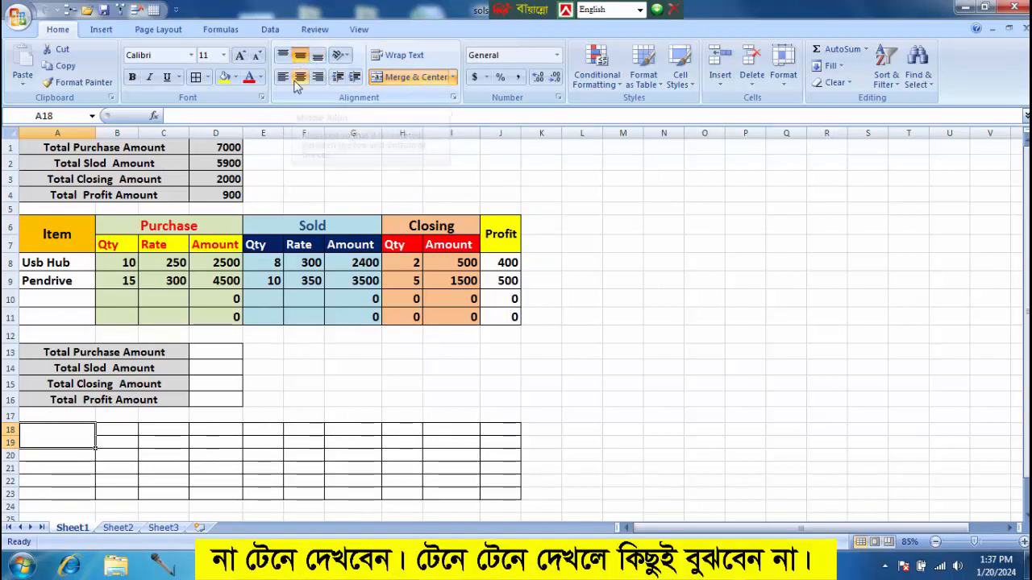
Copy the Item header from A6 into the merged cell A18 of the second table.
left_click(66, 229)
key("ctrl+c")
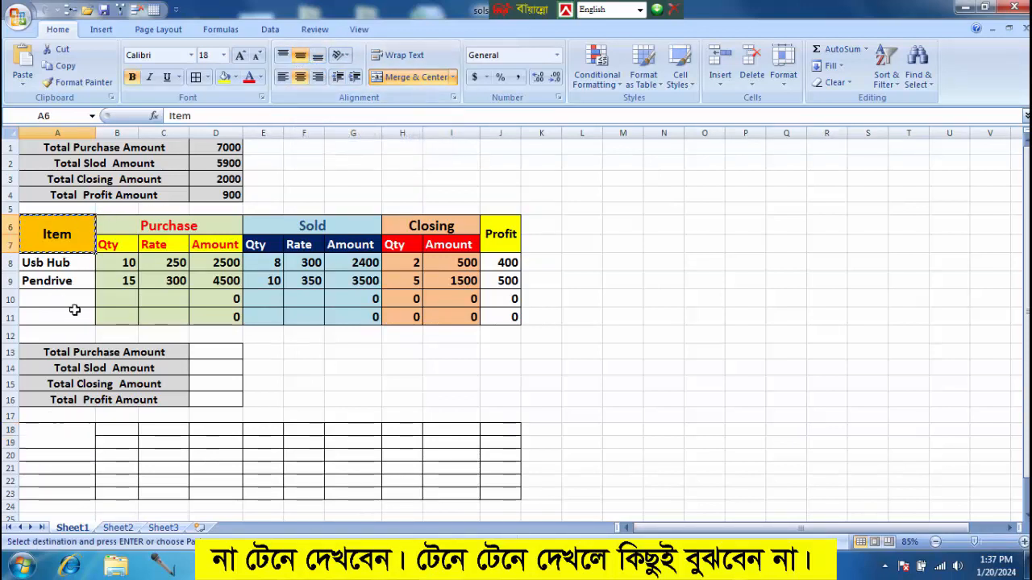
left_click(25, 431)
key("ctrl+v")
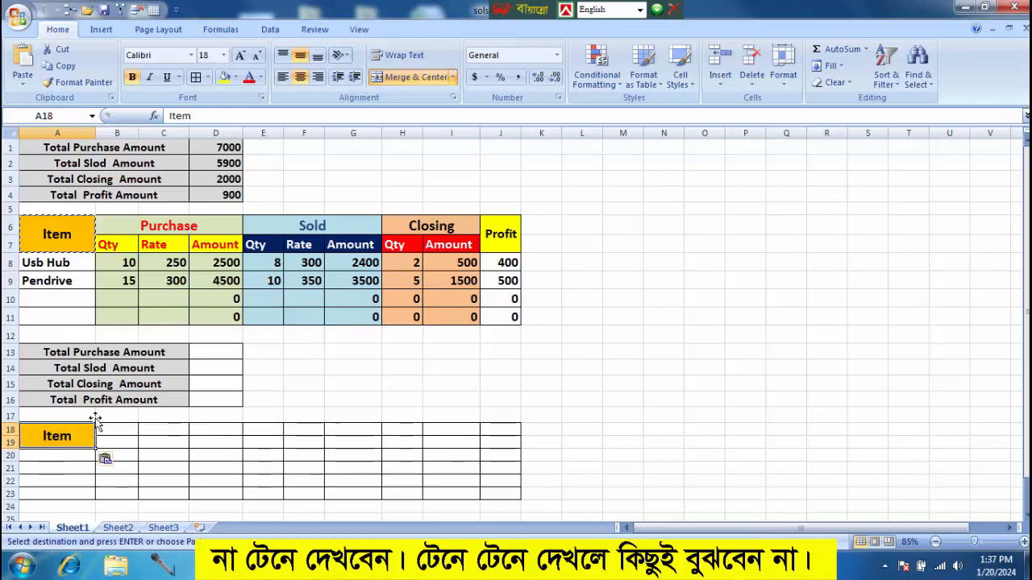
left_click(304, 399)
Merge and center cells B18:D18 and copy the Purchase header from B6 into them.
left_click(155, 218)
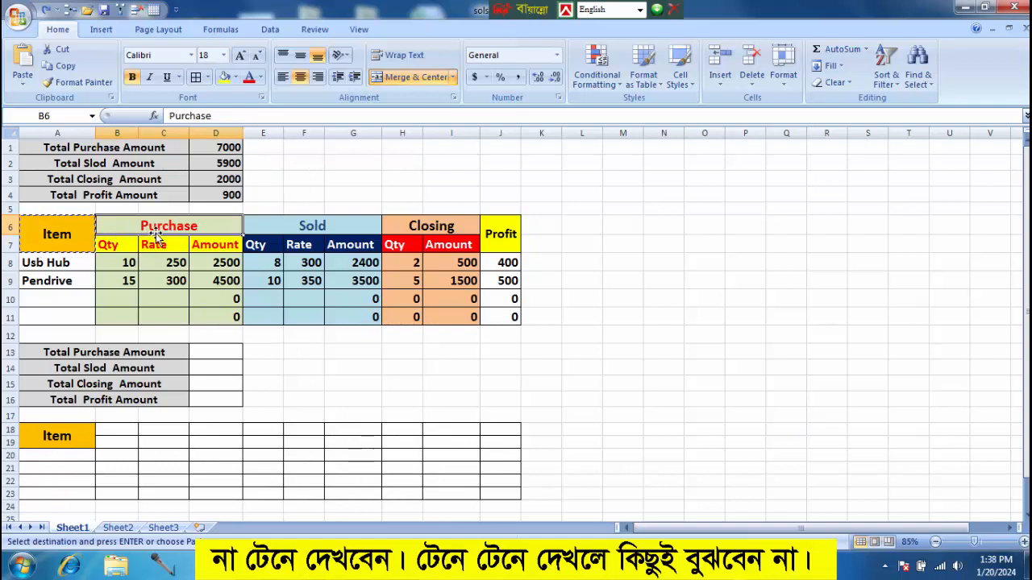
left_click_drag(121, 432, 208, 433)
left_click(411, 77)
left_click(173, 226)
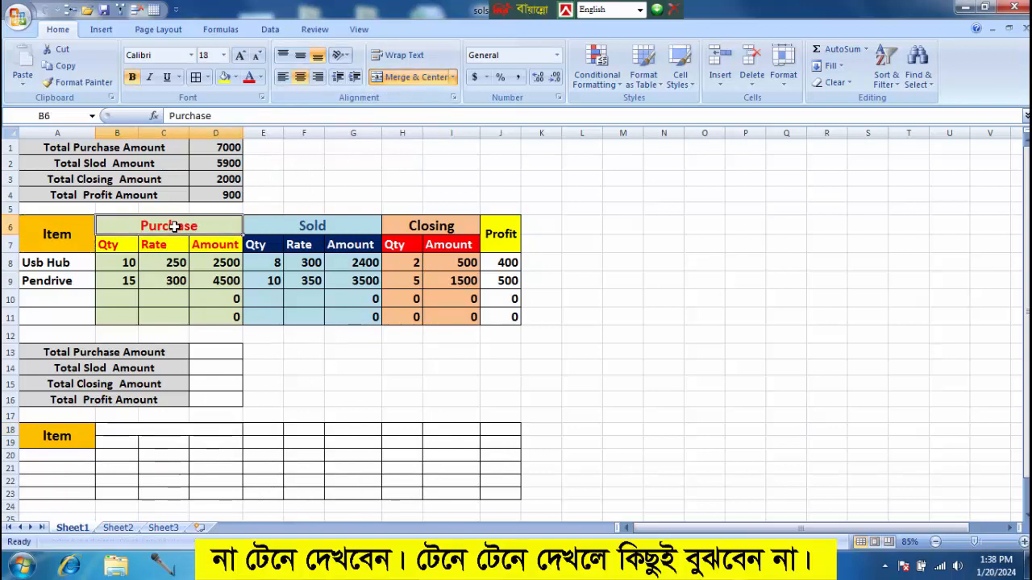
key("ctrl+c")
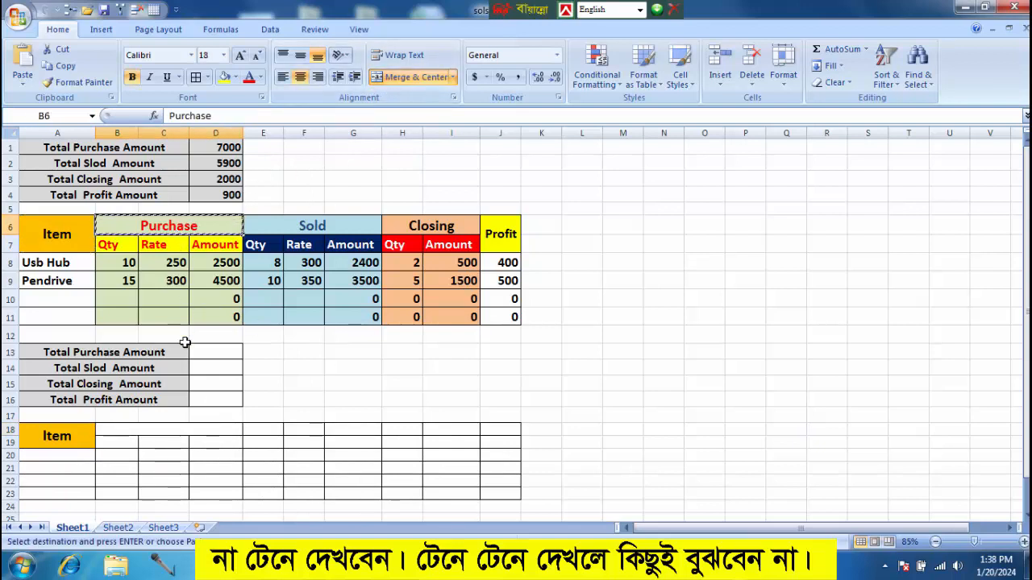
left_click(154, 428)
key("ctrl+v")
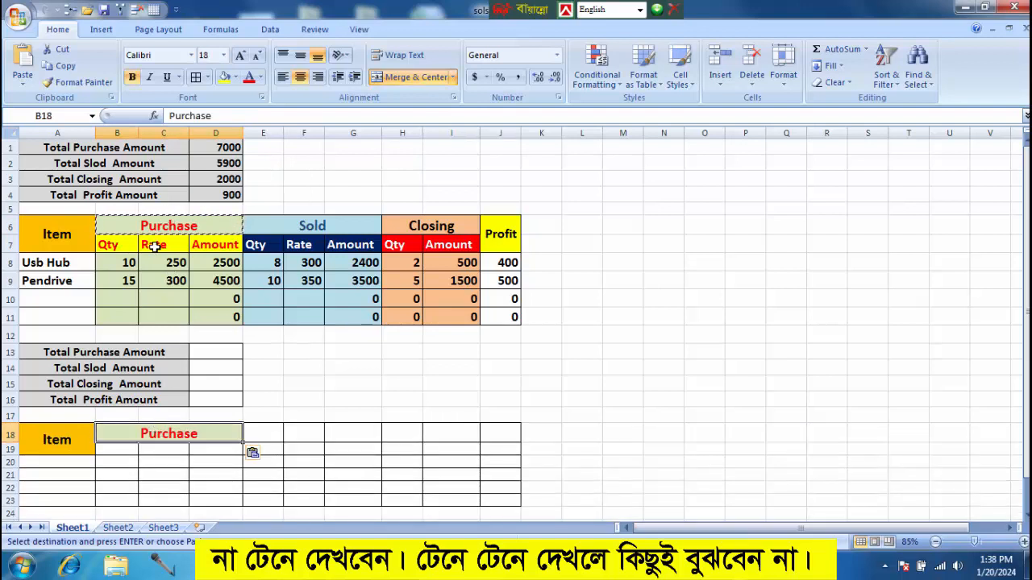
Copy the Purchase sub-headers Qty, Rate and Amount from B7:D7 to B19:D19.
left_click_drag(108, 244, 211, 249)
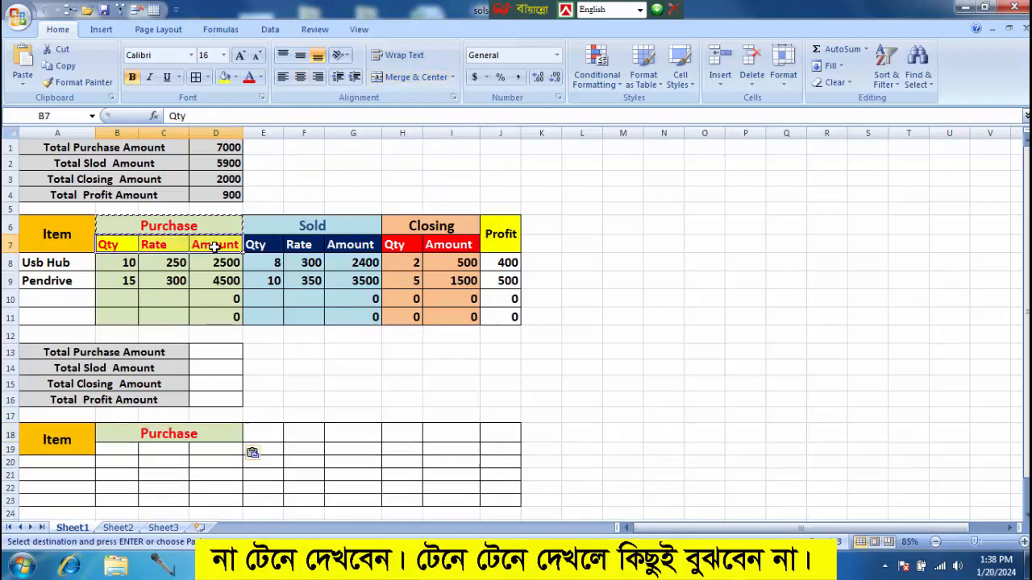
key("ctrl+c")
left_click(108, 446)
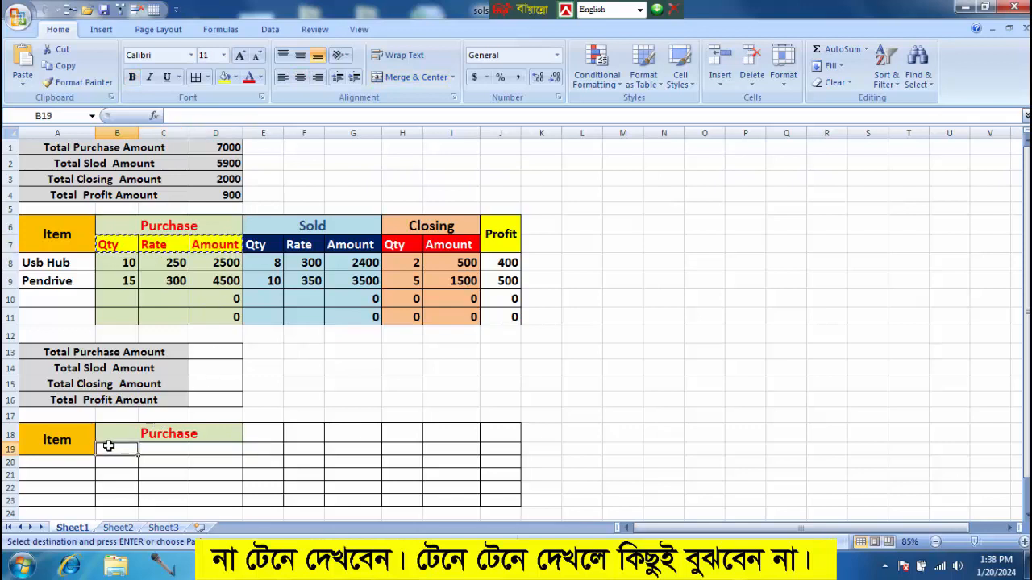
key("ctrl+v")
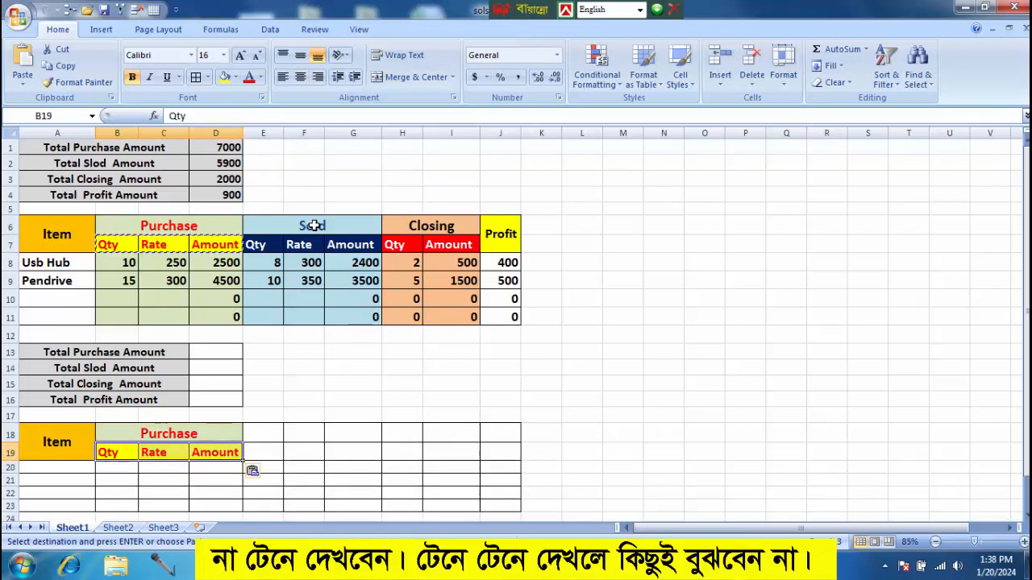
Merge and center cells E18:G18 and copy the Sold header from E6 into them.
left_click(314, 226)
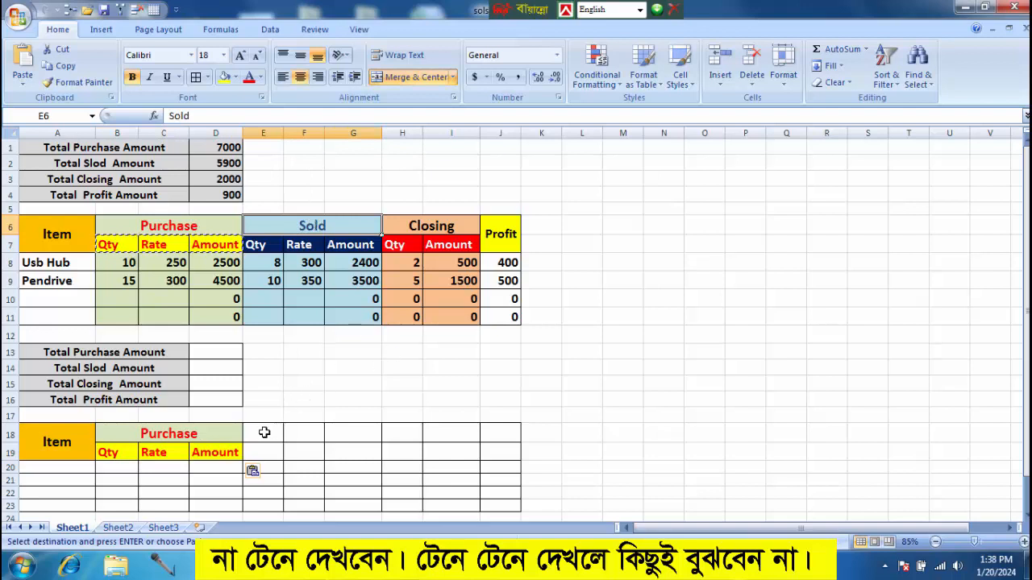
left_click_drag(267, 430, 346, 422)
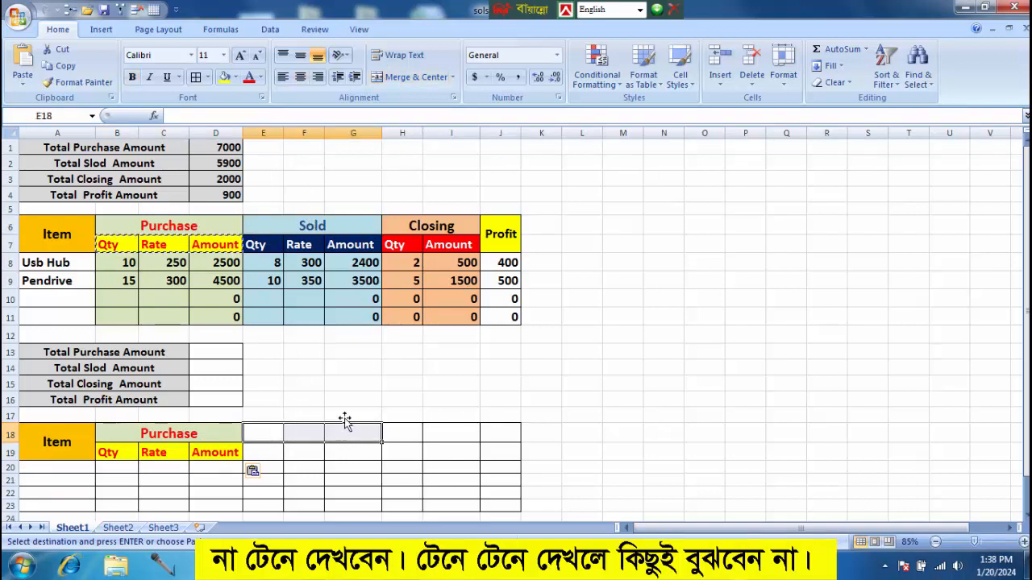
left_click(410, 77)
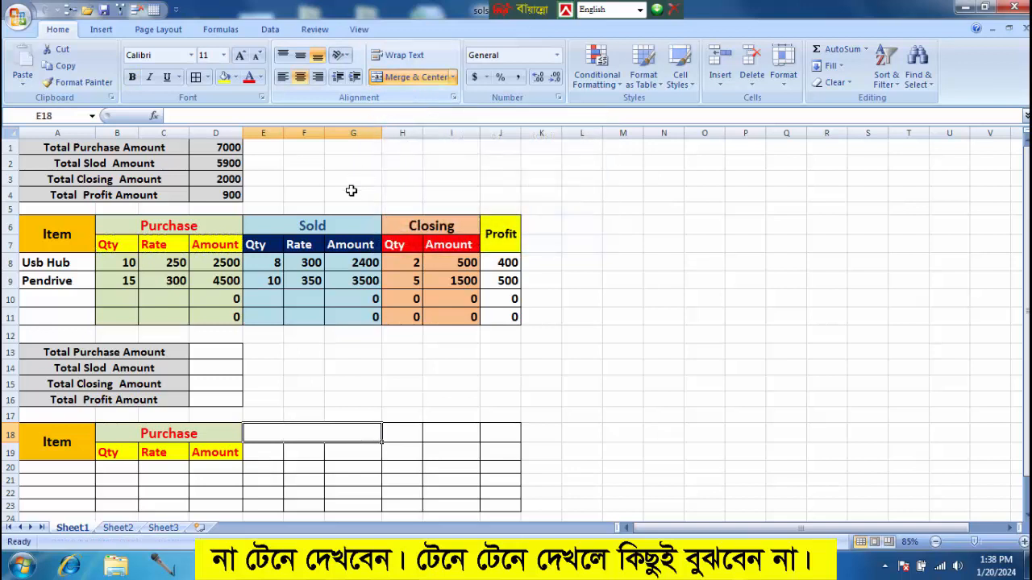
left_click(324, 226)
key("ctrl+c")
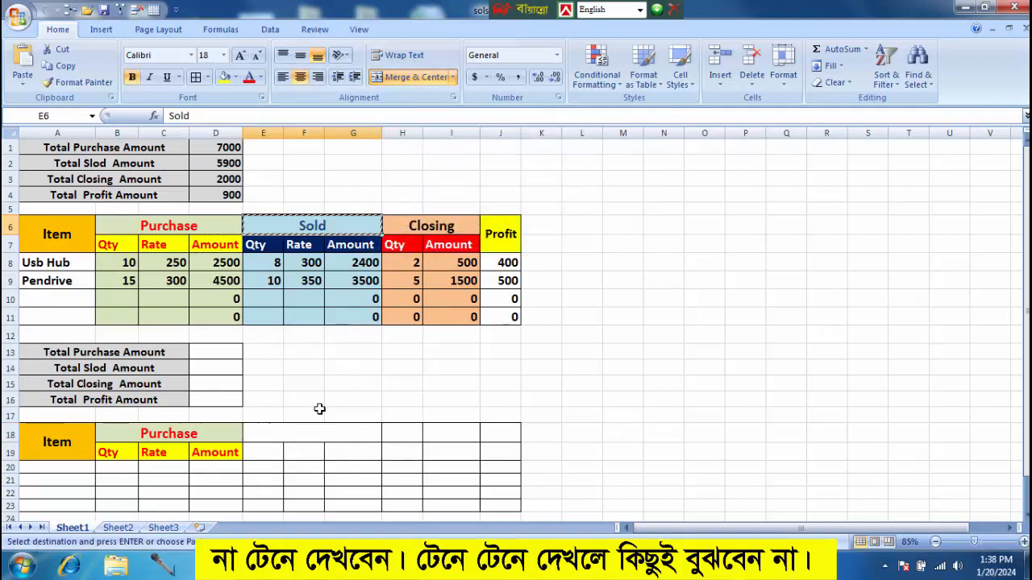
left_click(303, 430)
key("ctrl+v")
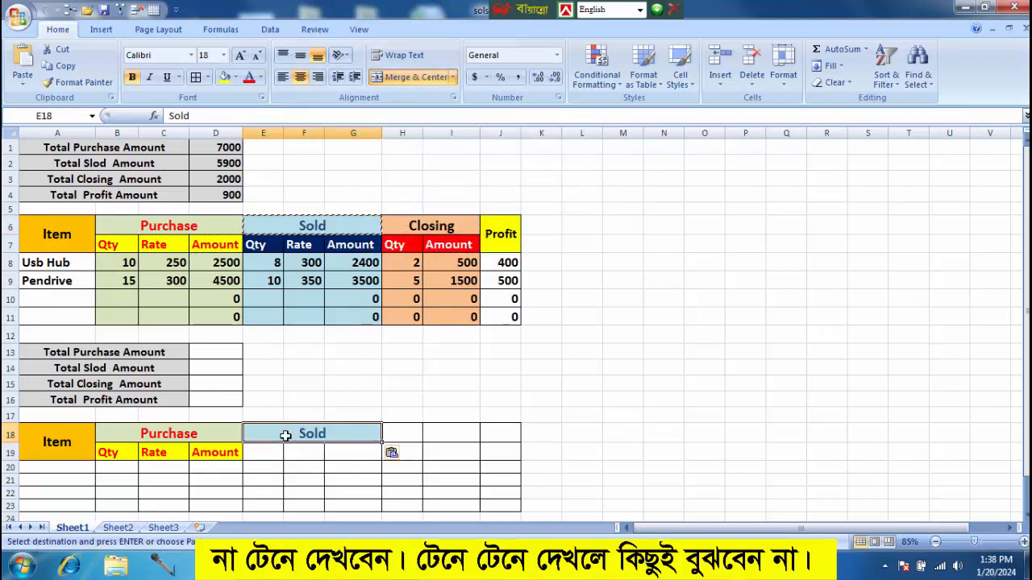
Copy the Sold sub-headers Qty, Rate and Amount from E7:G7 to E19:G19.
left_click_drag(256, 245, 355, 250)
key("ctrl+c")
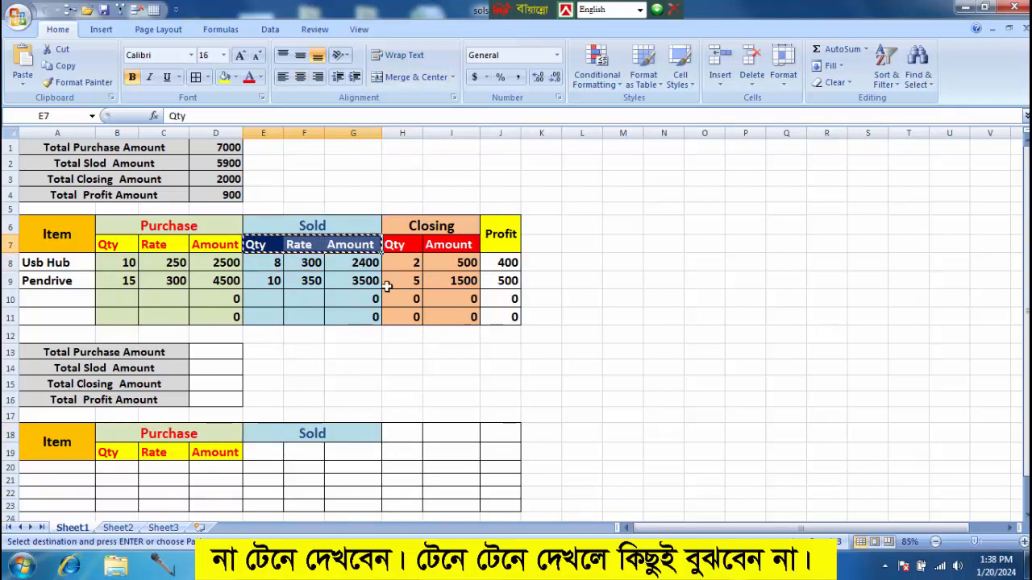
left_click(265, 456)
key("ctrl+v")
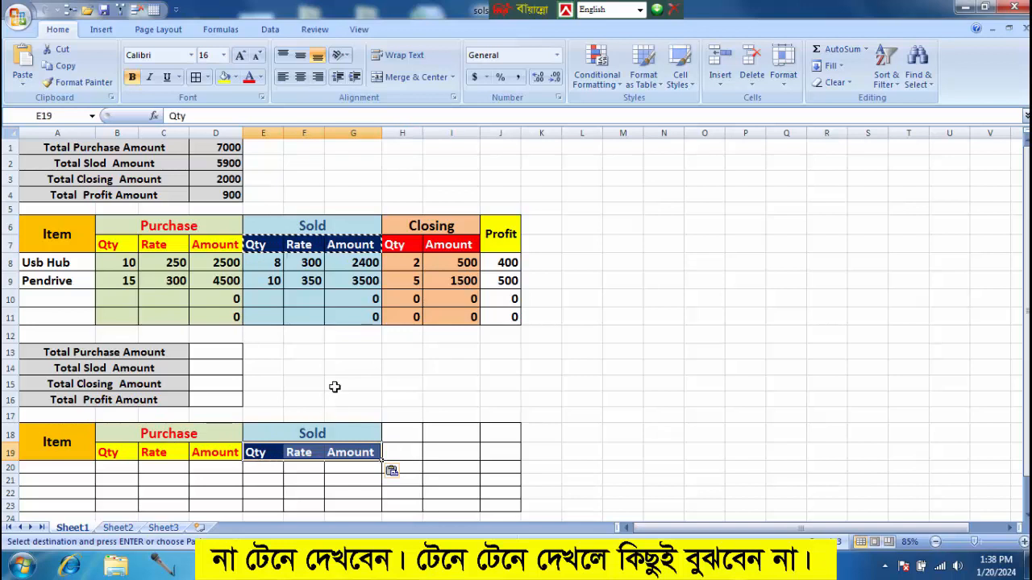
Merge and center cells H18:I18 and copy the Closing header from H6 into them.
scroll(334, 387, "down", 1)
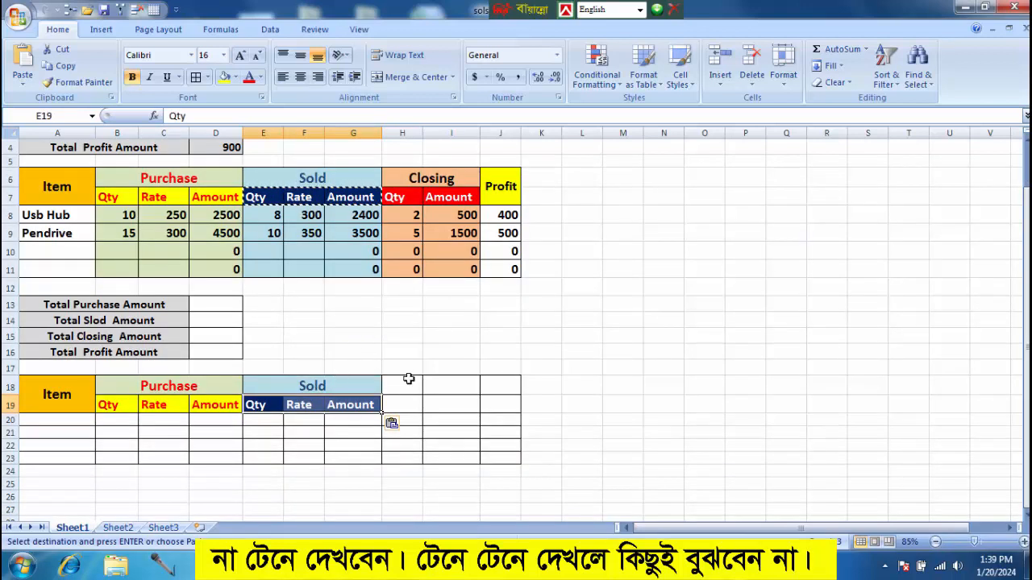
left_click(431, 178)
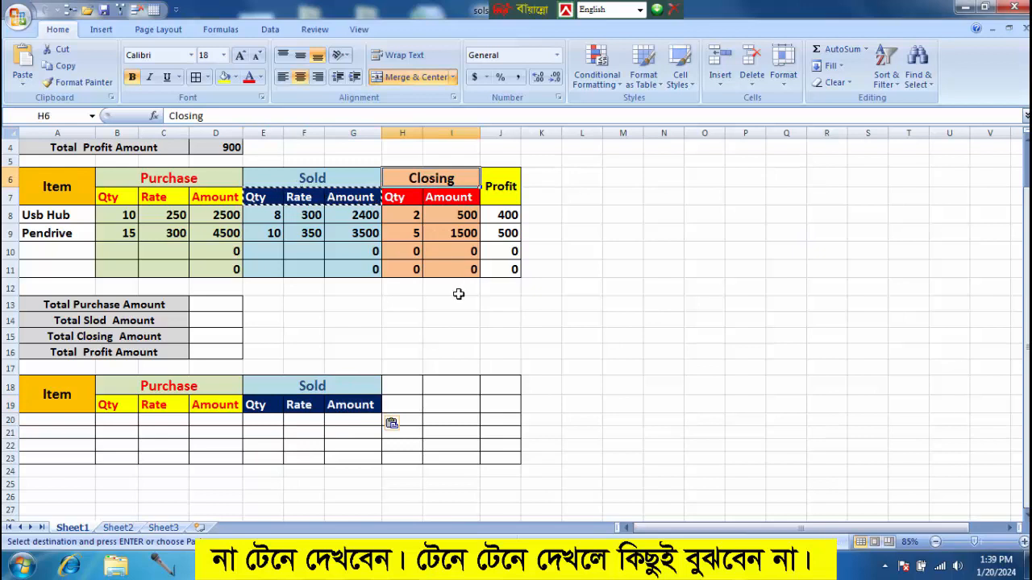
left_click_drag(403, 385, 444, 387)
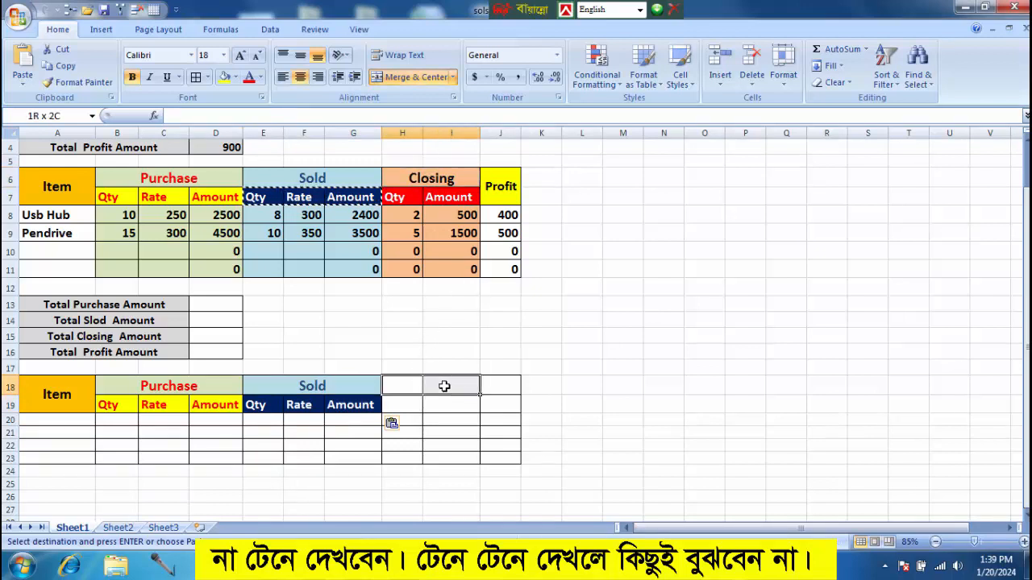
left_click(409, 77)
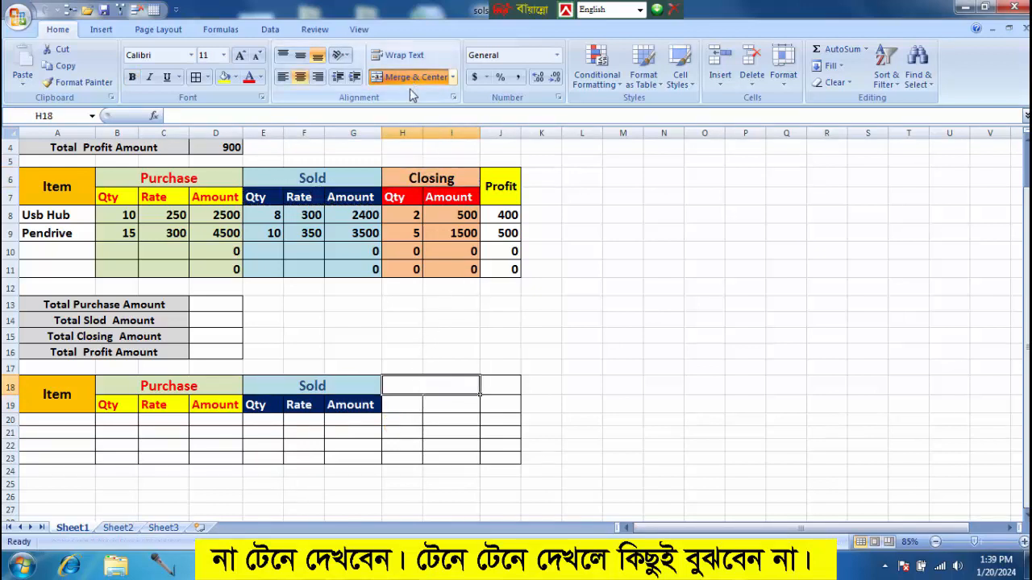
left_click(433, 183)
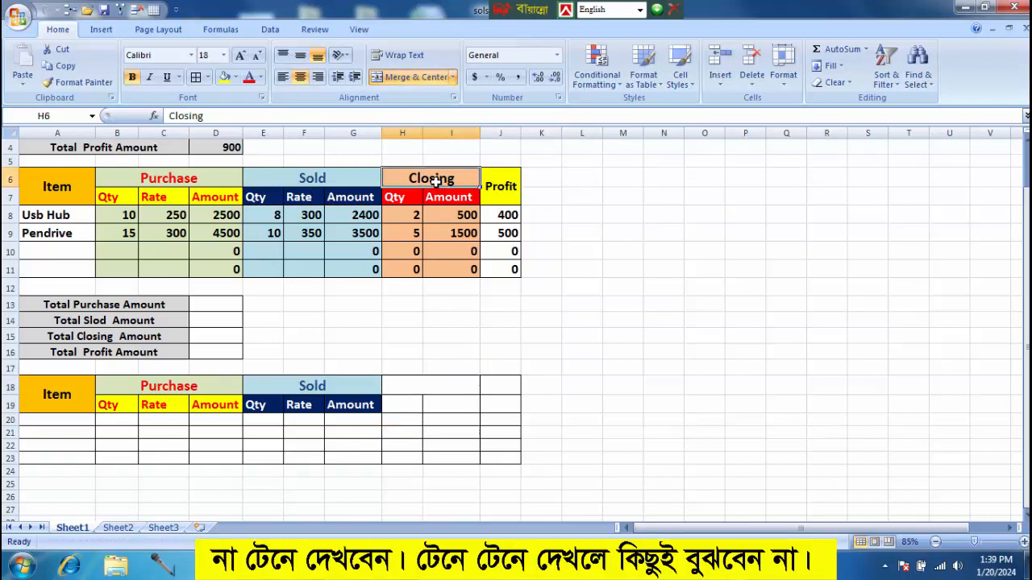
key("ctrl+c")
left_click(421, 377)
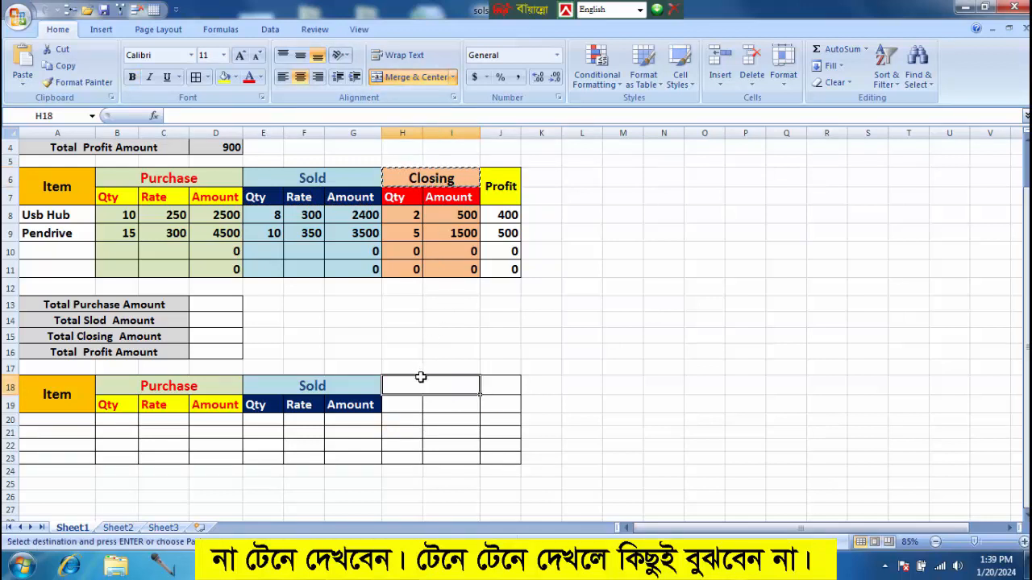
key("ctrl+v")
Copy the Closing sub-headers Qty and Amount from H7:I7 to H19:I19.
left_click_drag(394, 198, 447, 198)
key("ctrl+c")
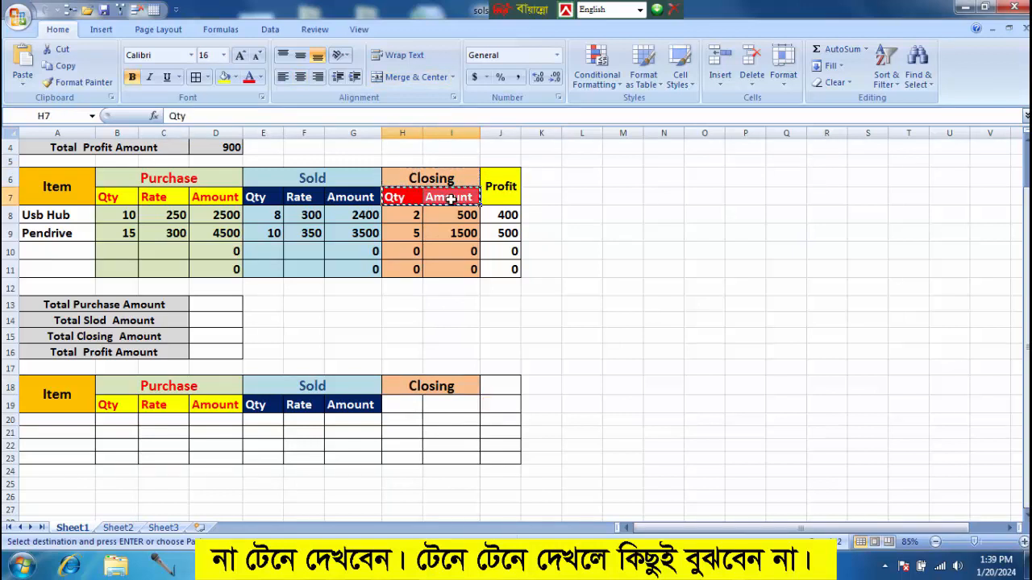
left_click(410, 408)
key("ctrl+v")
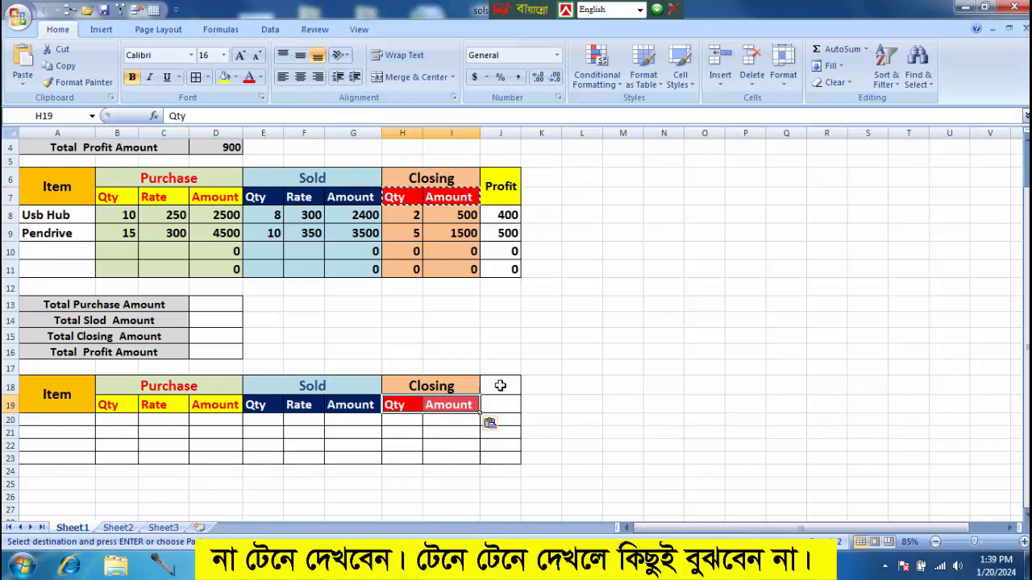
Merge and center cells J18:J19 with middle vertical alignment and copy the Profit header from J6 into them.
left_click_drag(500, 386, 501, 403)
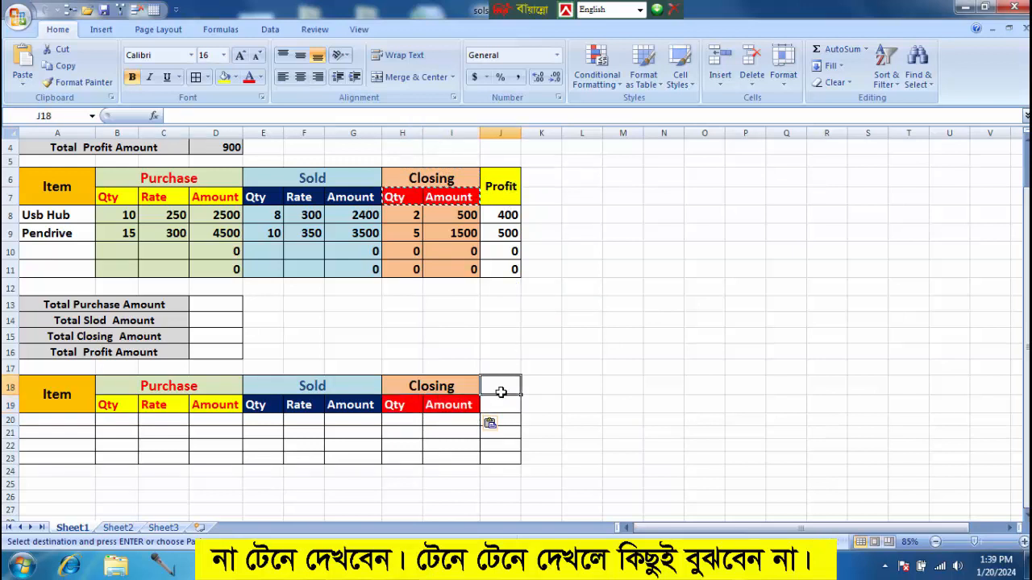
left_click(433, 78)
left_click(298, 63)
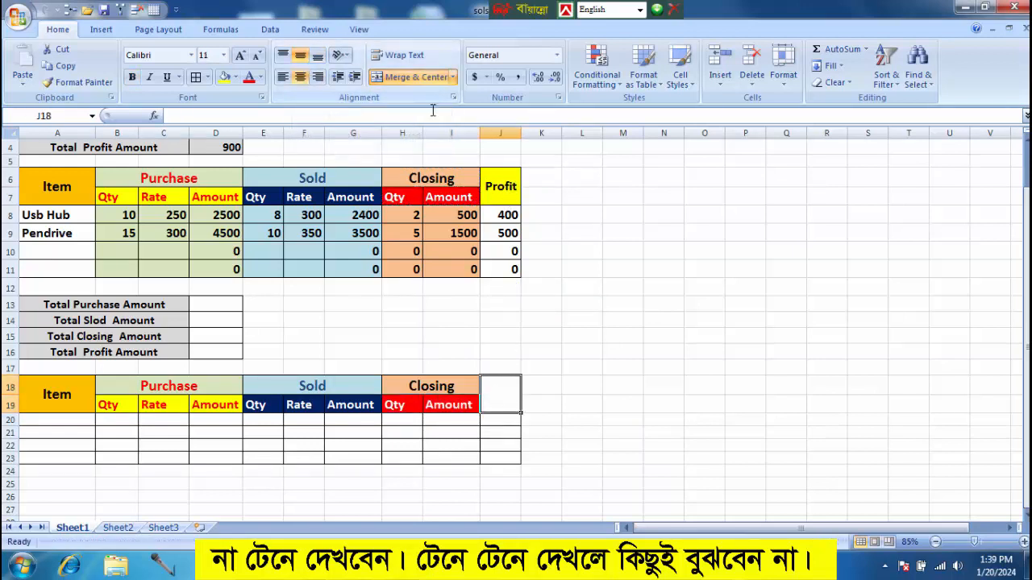
left_click(495, 187)
key("ctrl+c")
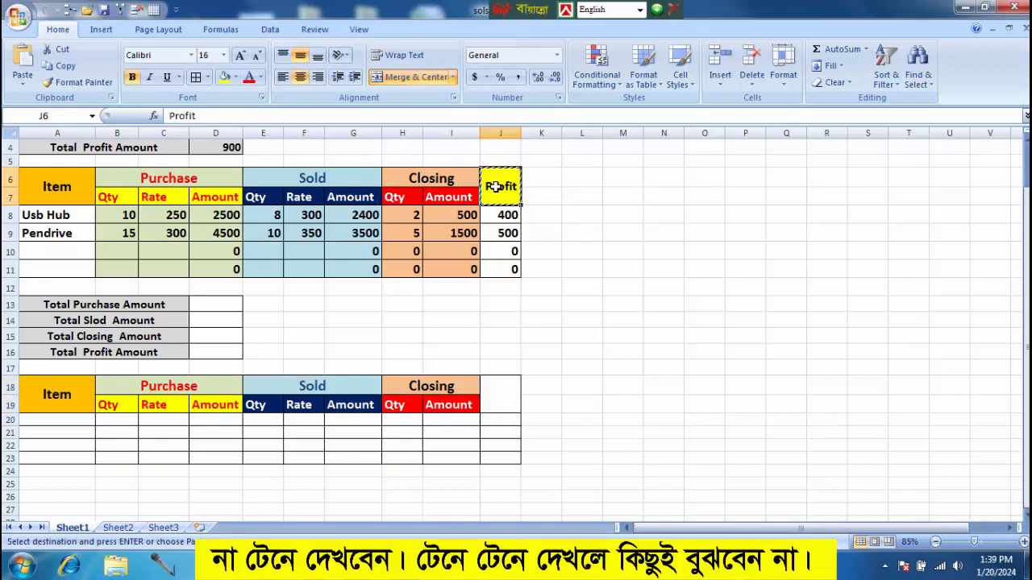
left_click(503, 393)
key("ctrl+v")
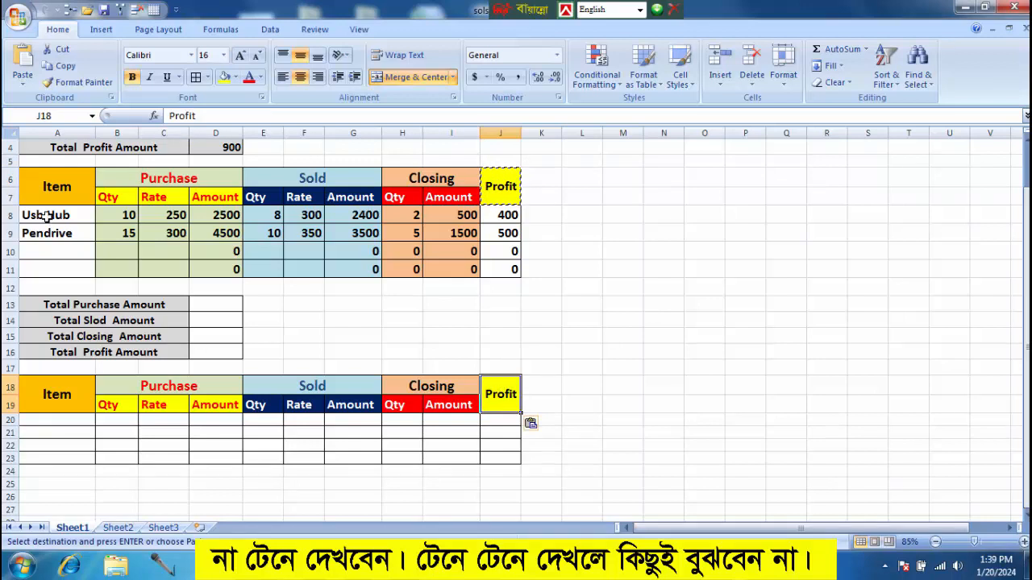
Copy the item names Usb Hub and Pendrive from A8:A9 to A20:A21.
left_click_drag(46, 214, 49, 229)
key("ctrl+c")
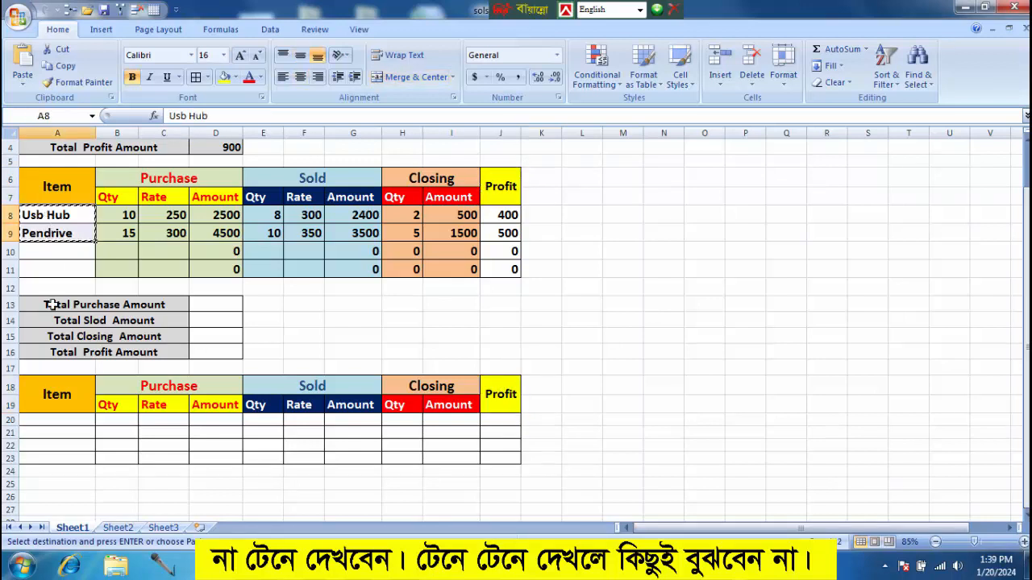
left_click(54, 420)
key("ctrl+v")
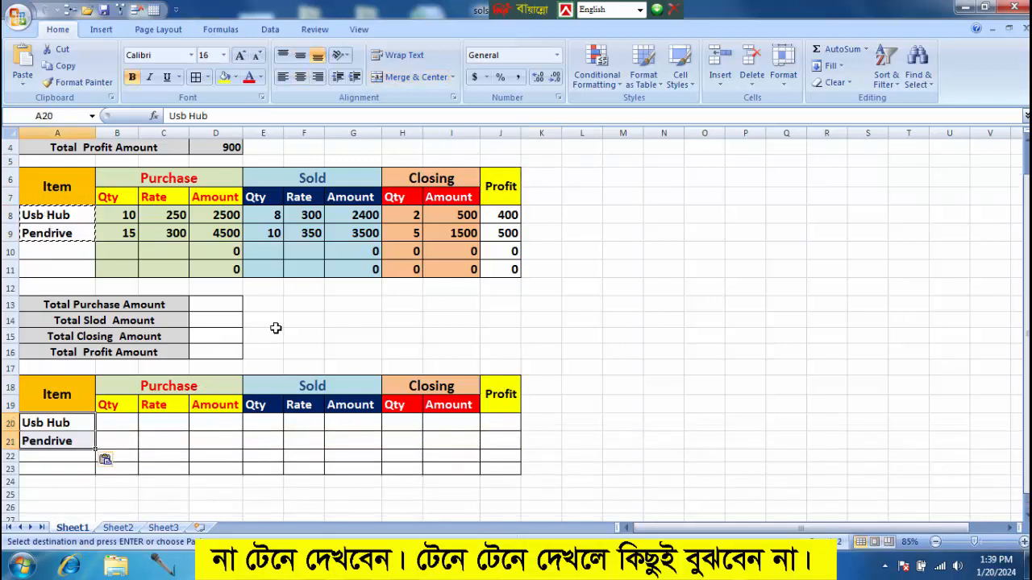
Enter the Usb Hub purchase data in row 20: quantity 10 in B20 and rate 250 in C20.
scroll(242, 314, "down", 1)
scroll(242, 314, "down", 1)
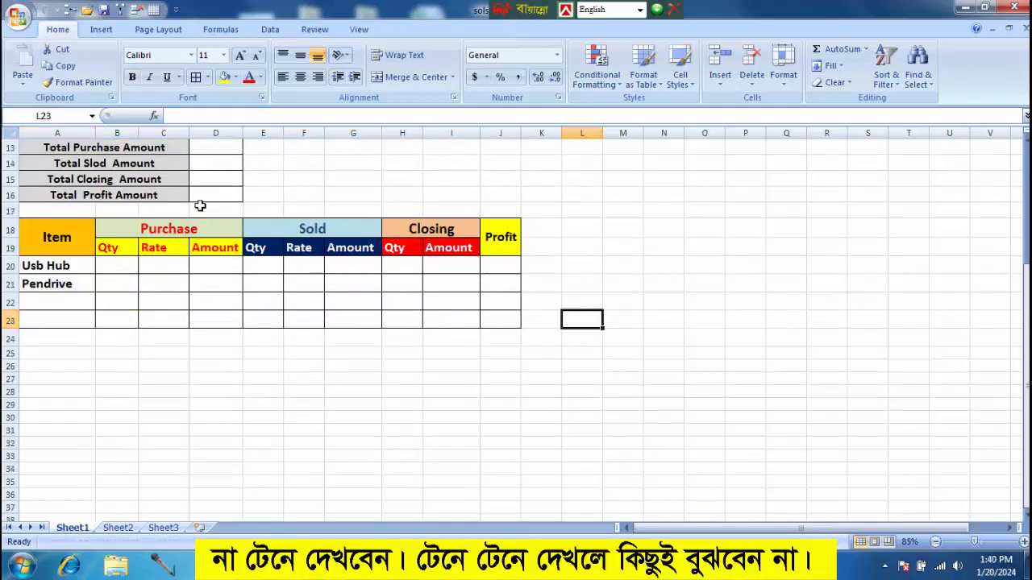
left_click(117, 266)
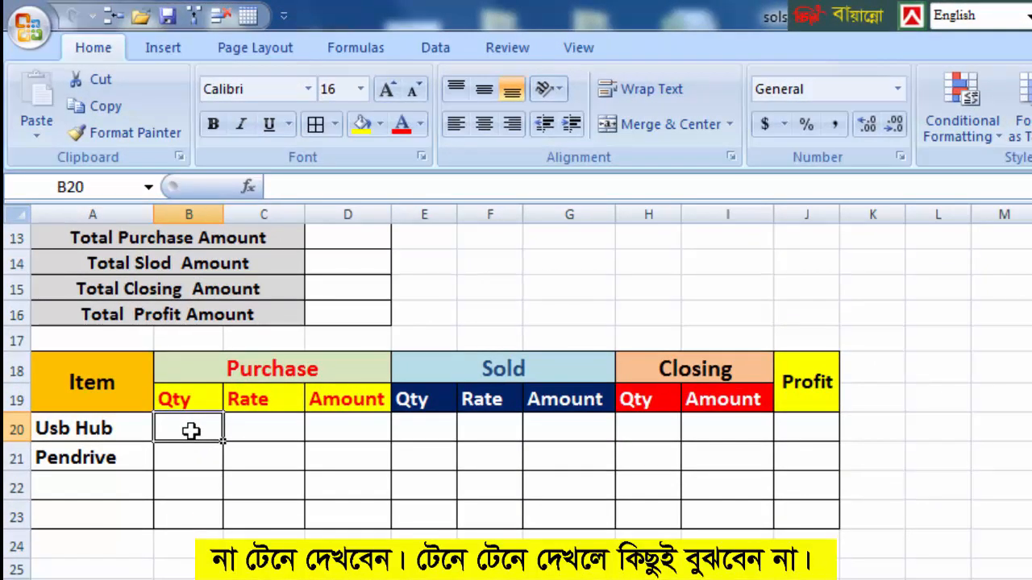
type("1")
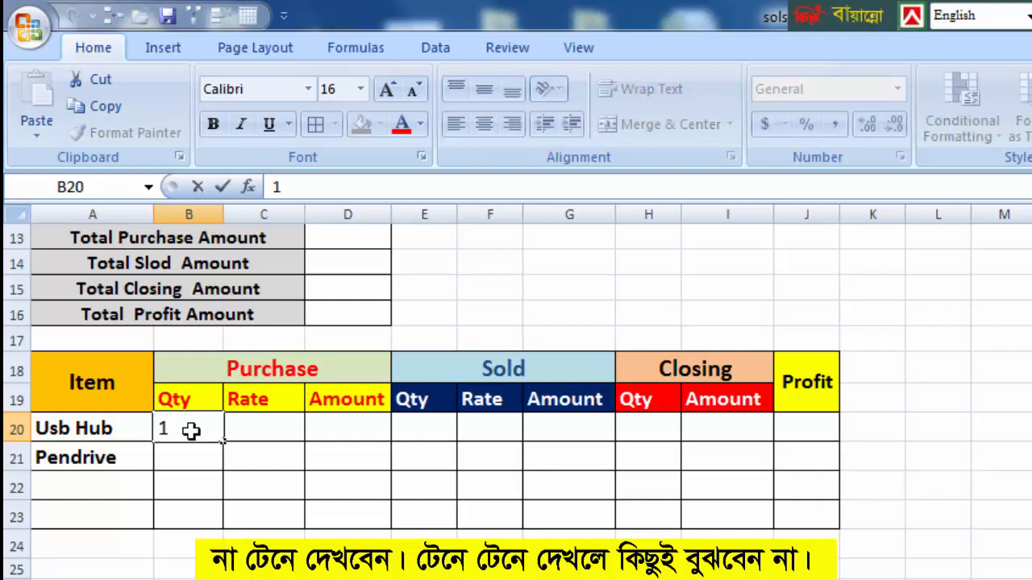
type("0")
key("Tab")
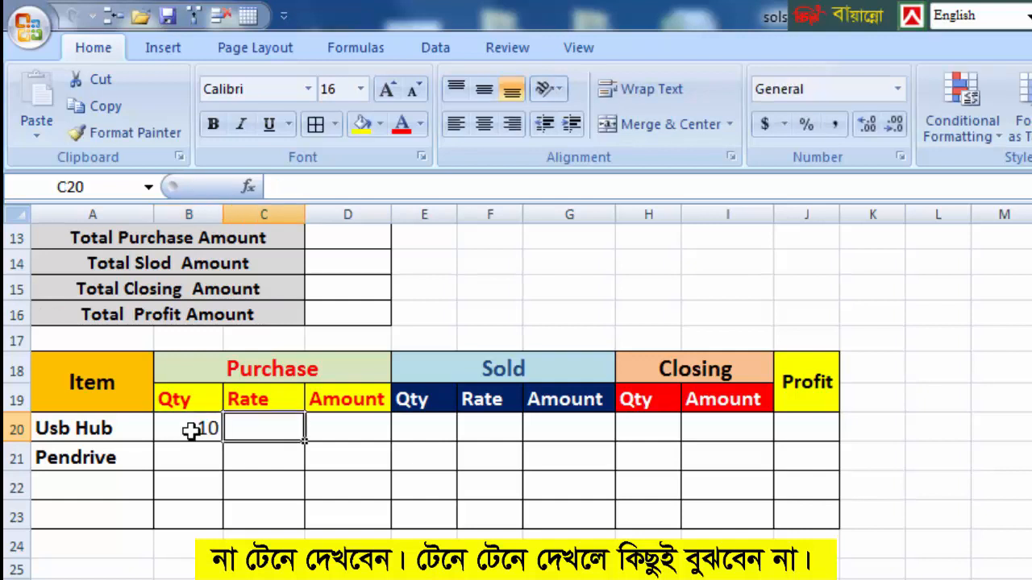
type("250")
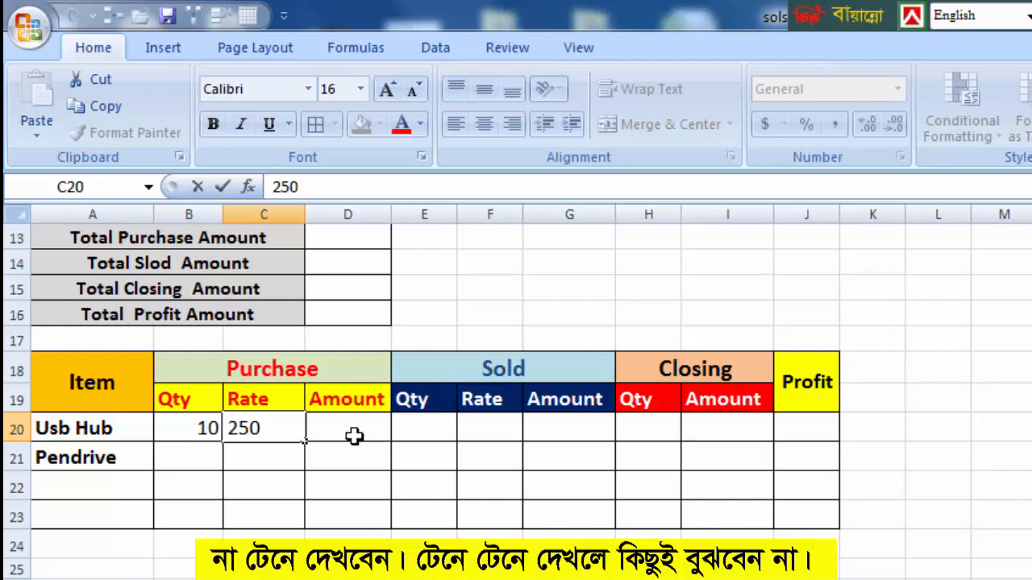
Calculate the purchase amount in D20 with =B20*C20 and fill the formula down to D32.
left_click(355, 433)
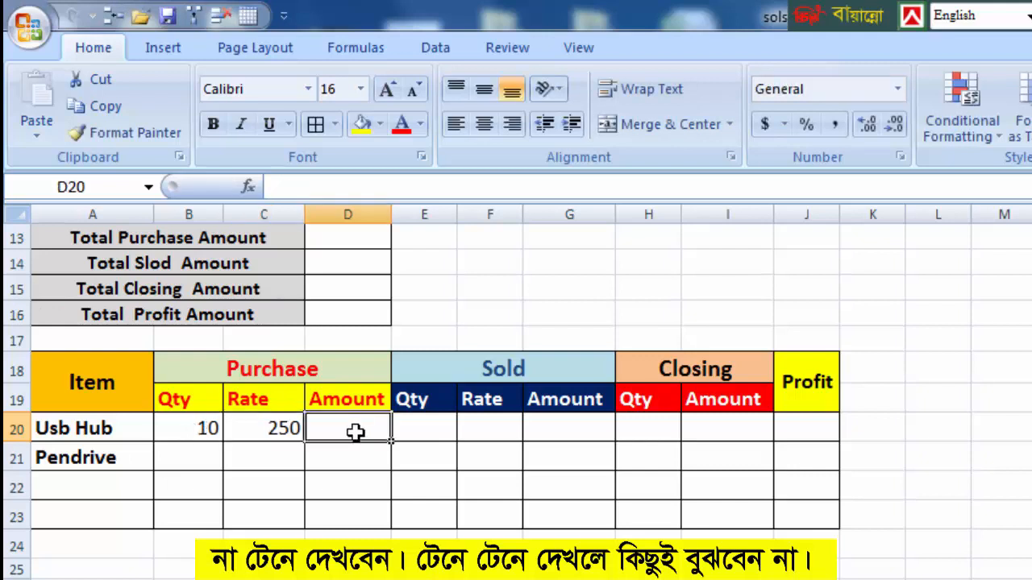
type("=")
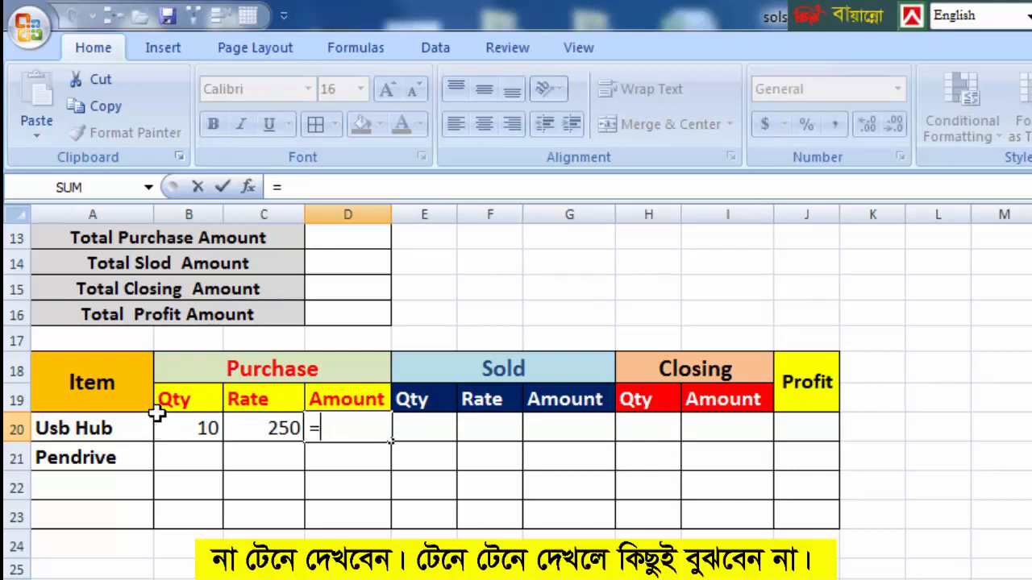
left_click(184, 423)
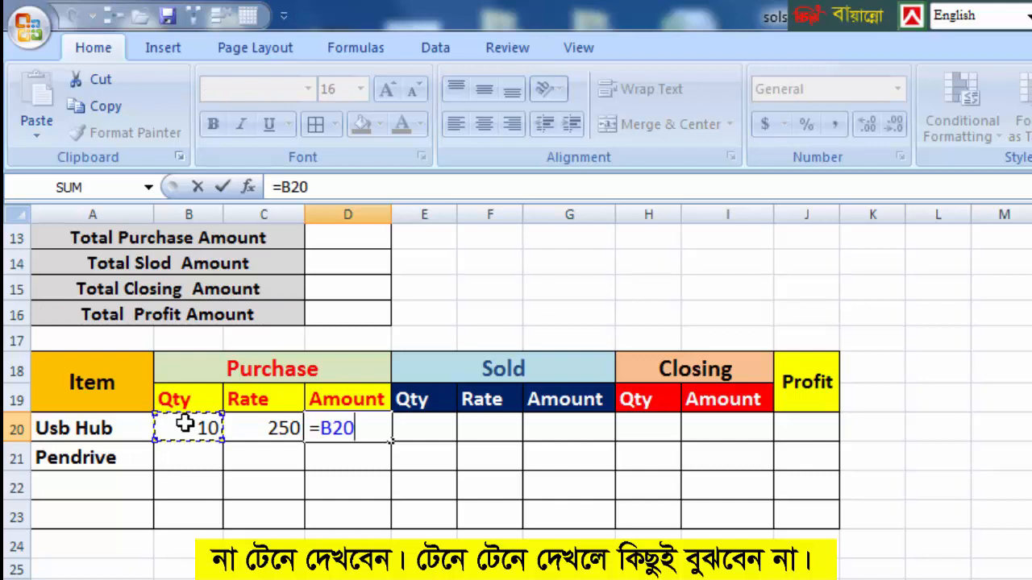
type("*")
left_click(258, 425)
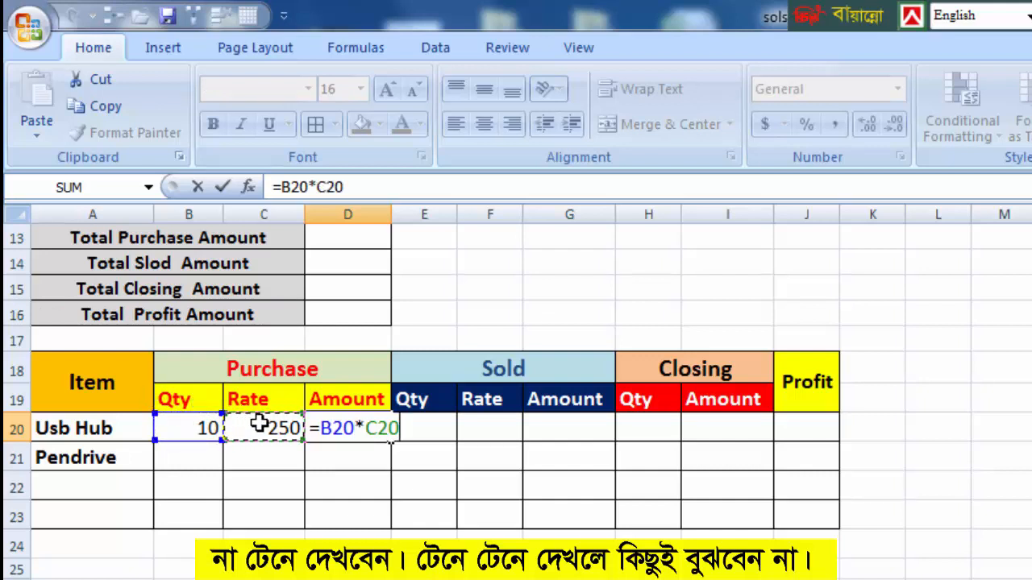
key("Return")
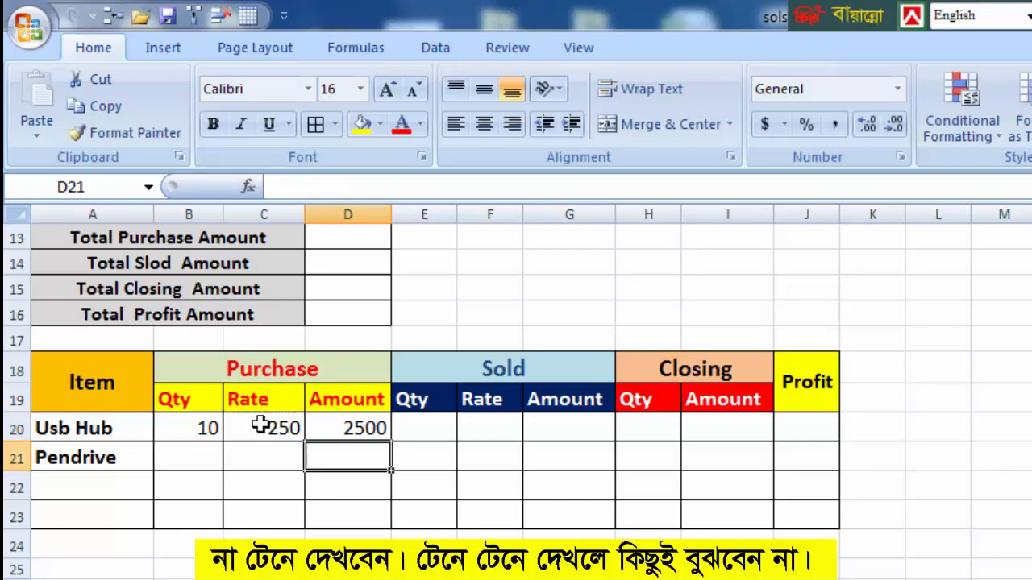
left_click(343, 424)
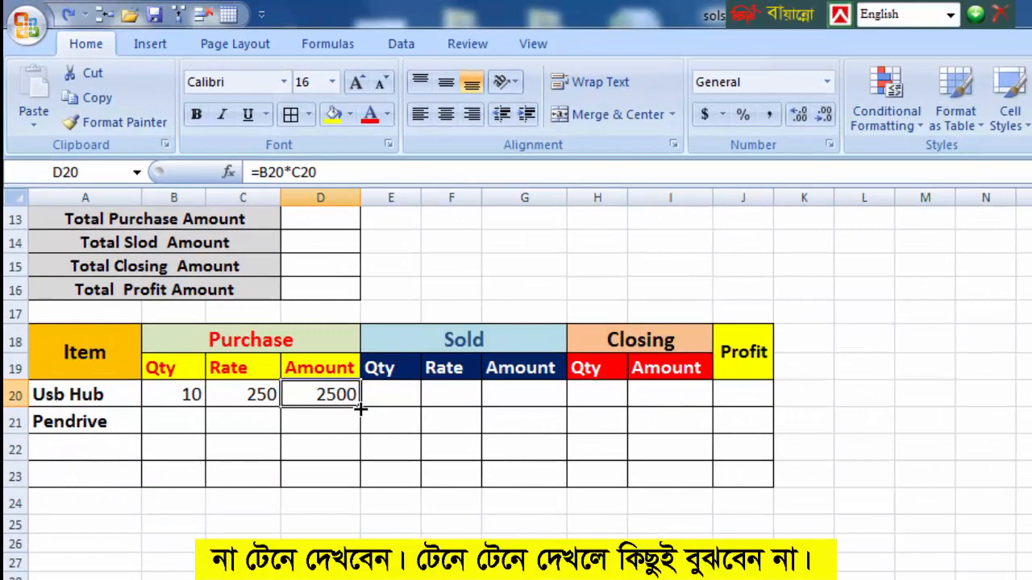
left_click_drag(360, 409, 361, 579)
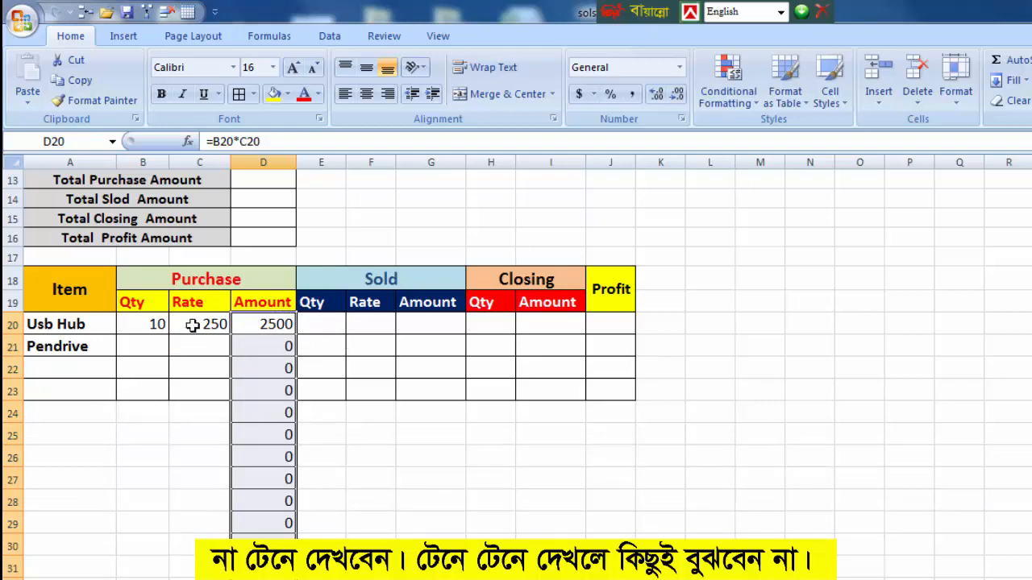
Enter the Usb Hub sold data in row 20: quantity 8 in E20 and rate 300 in F20.
left_click(315, 324)
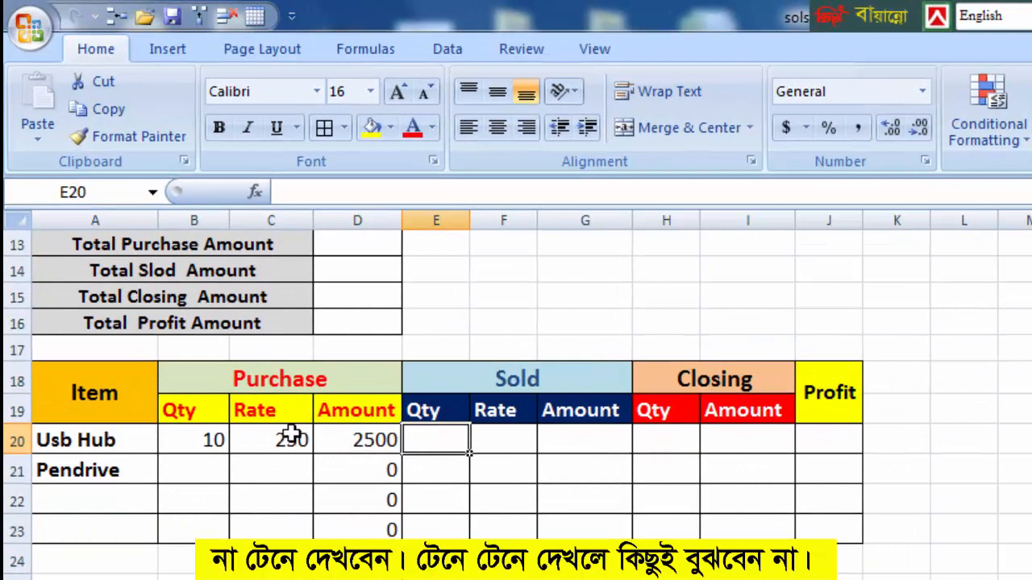
left_click(215, 436)
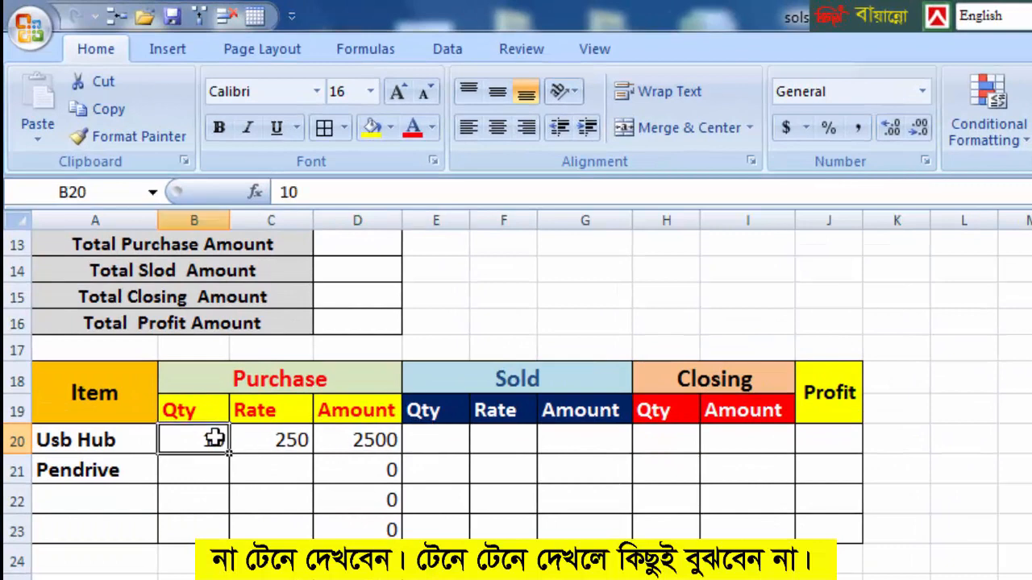
left_click(442, 434)
type("8")
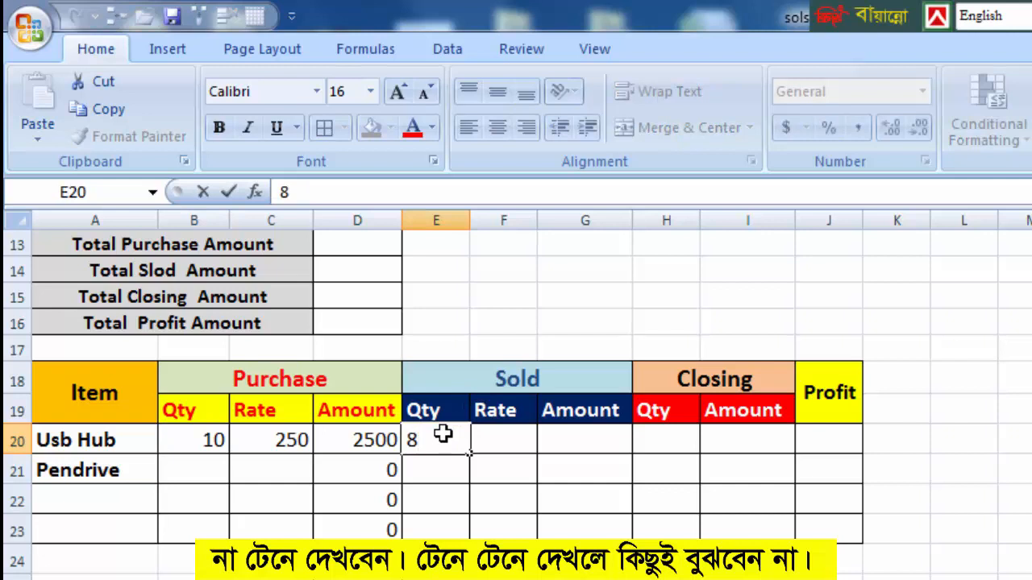
key("Tab")
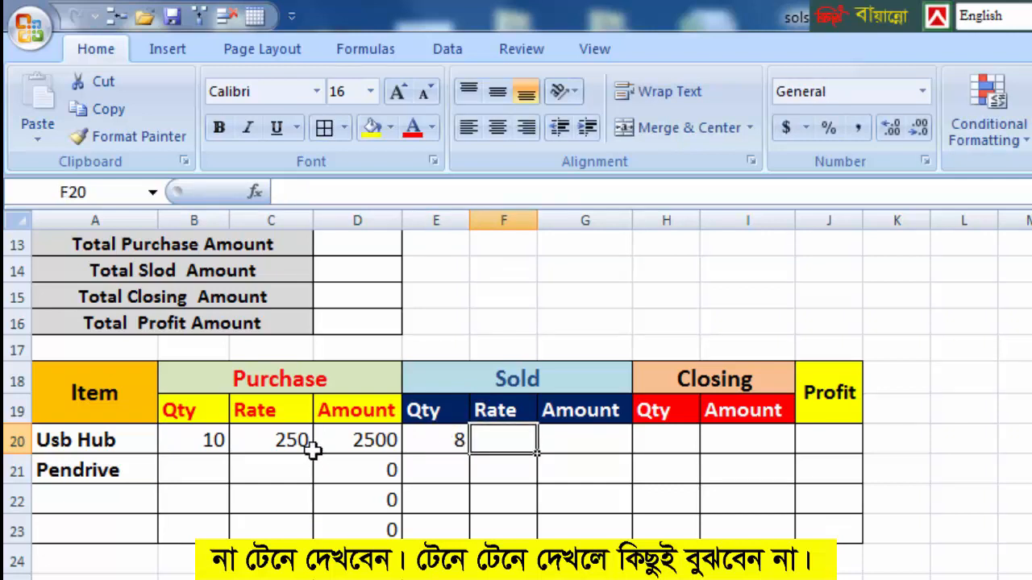
type("300")
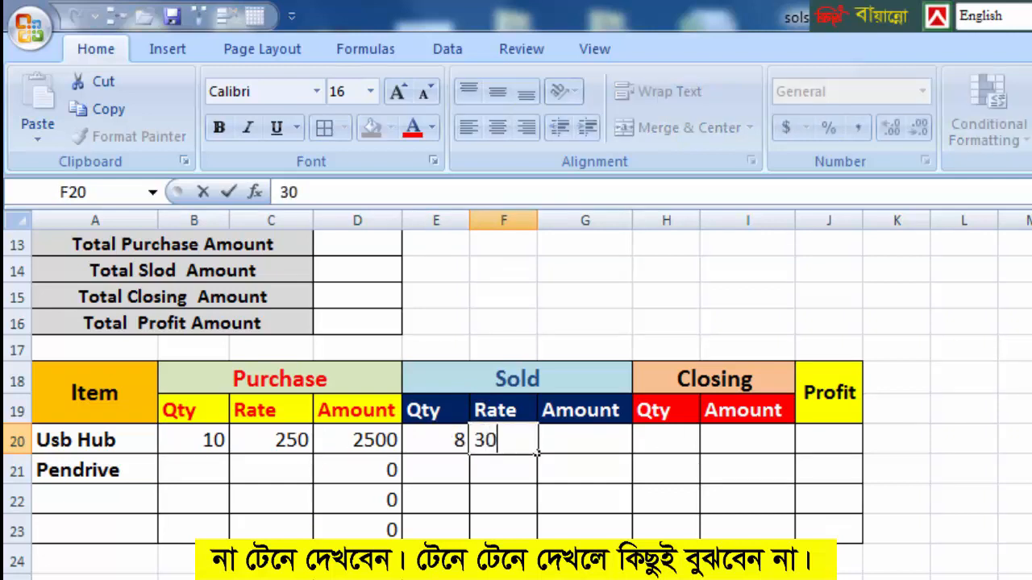
Calculate the sold amount in G20 with =E20*F20 and fill the formula down to G32.
left_click(595, 433)
type("=")
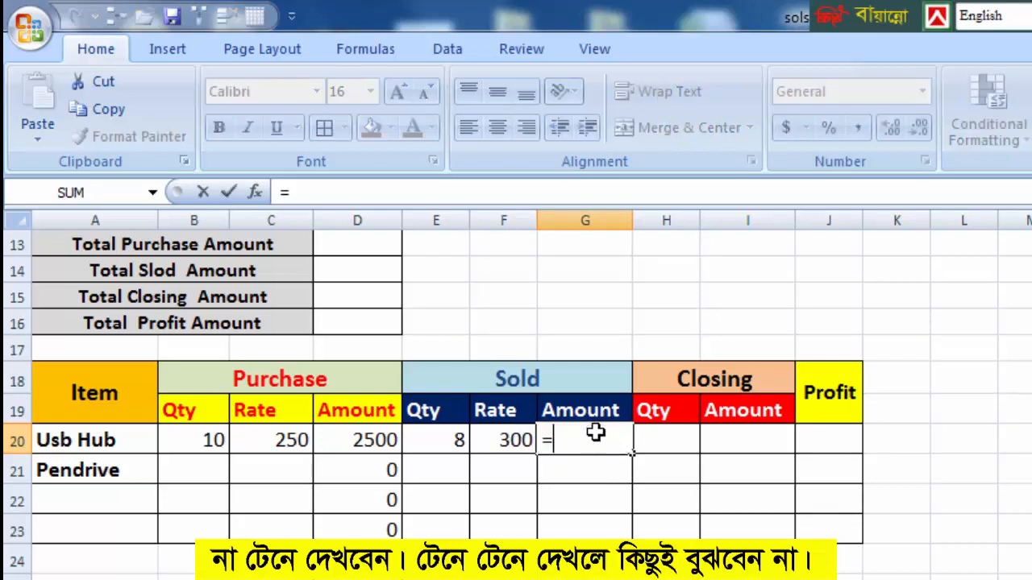
left_click(445, 437)
type("*")
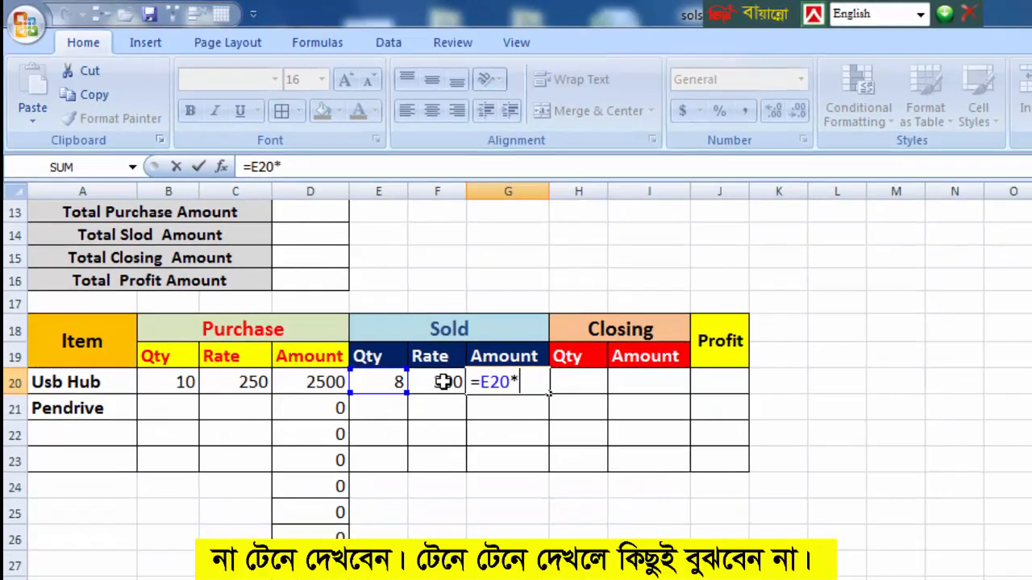
left_click(485, 440)
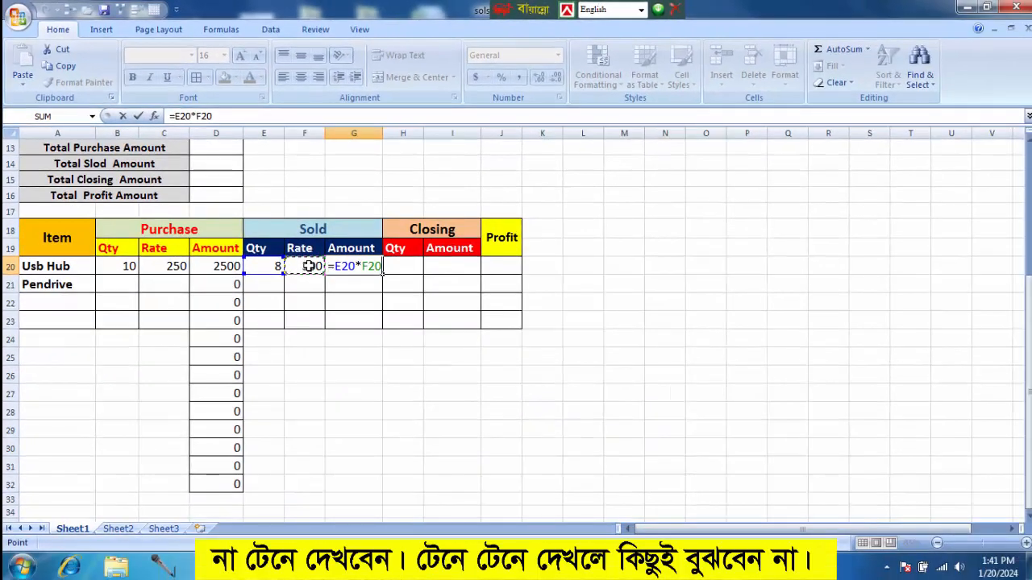
key("Return")
left_click(334, 269)
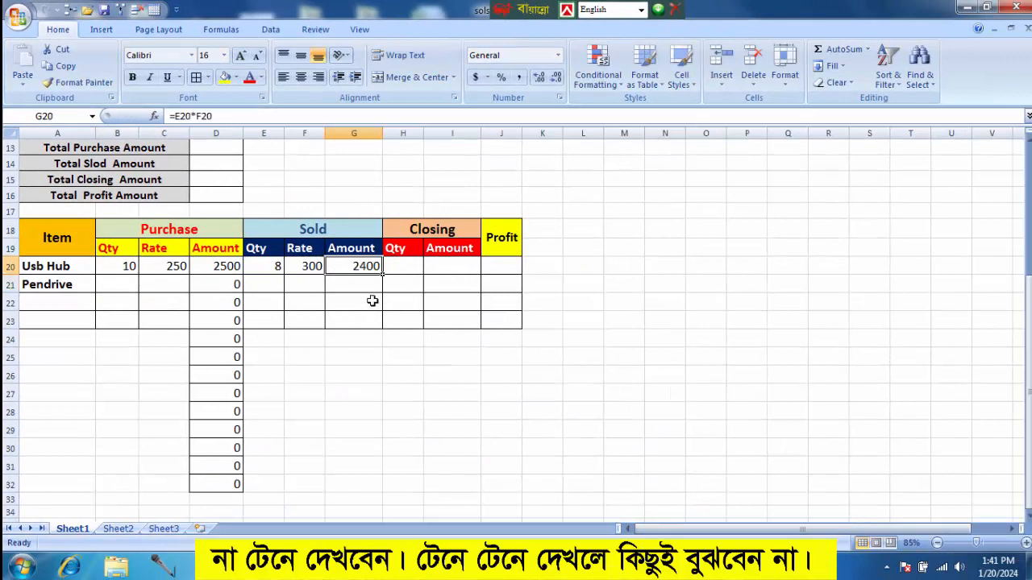
left_click_drag(383, 276, 381, 488)
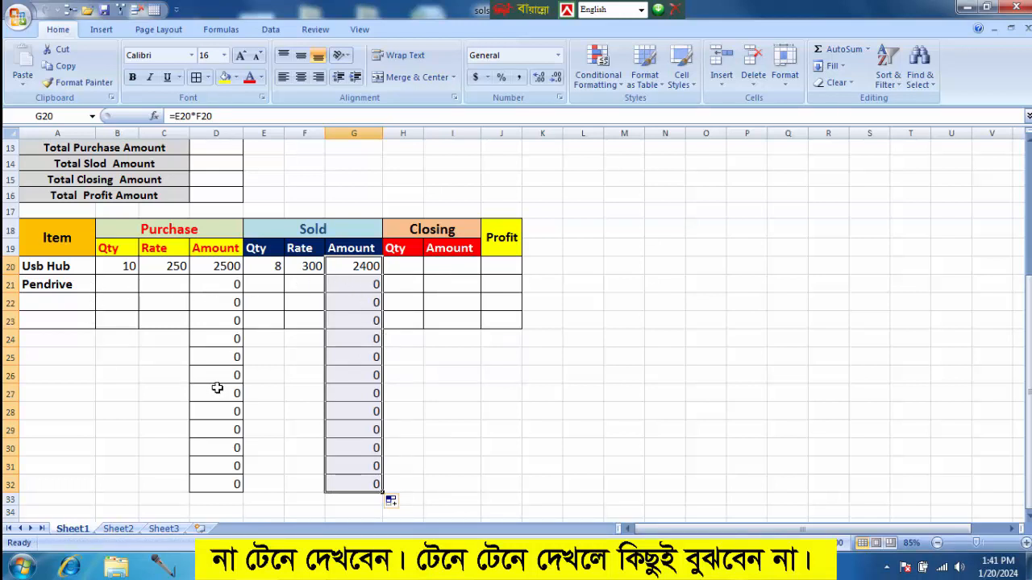
Calculate the closing quantity in H20 with =B20-E20 and fill the formula down to H32.
left_click_drag(56, 267, 478, 267)
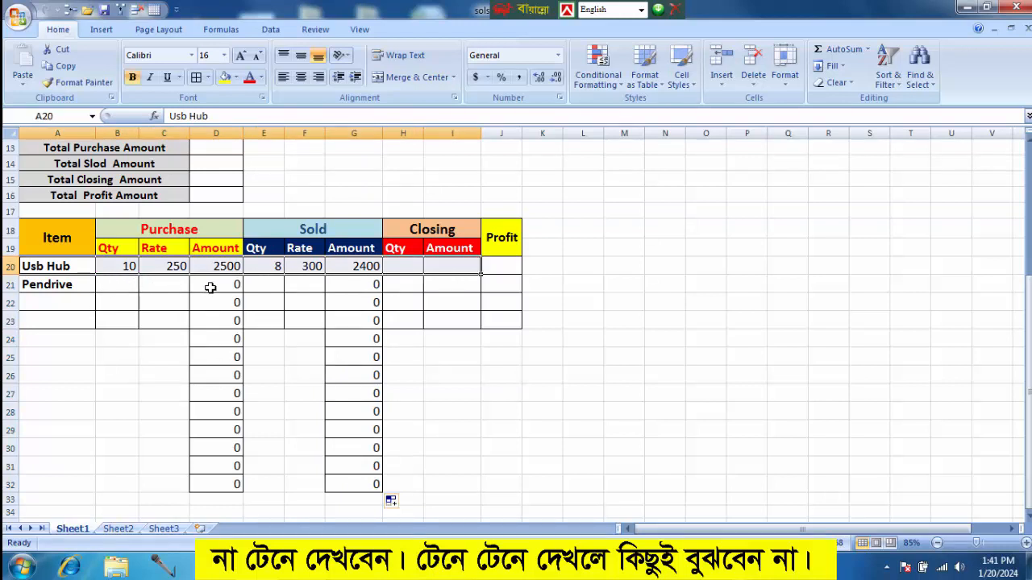
left_click(418, 271)
type("=")
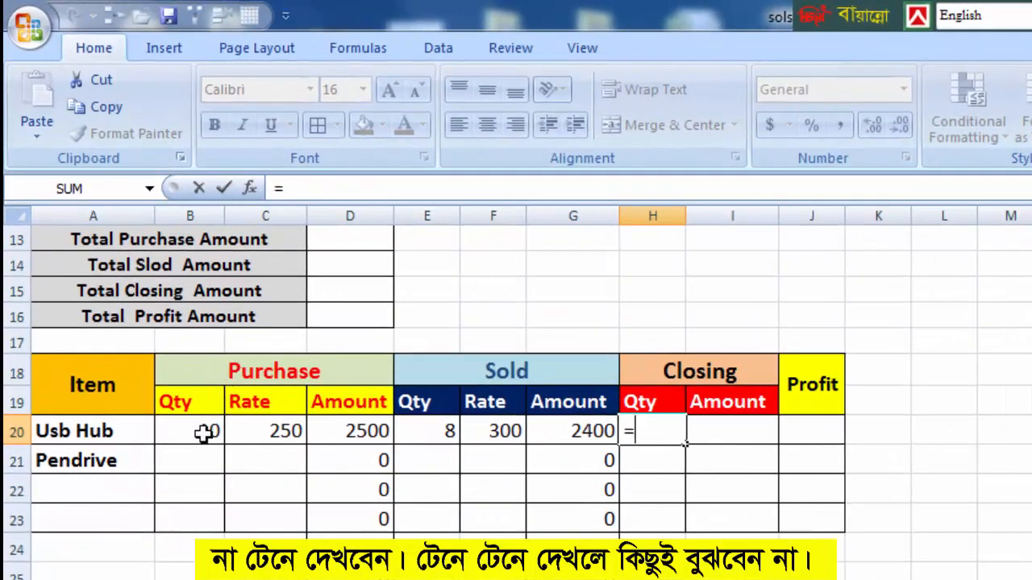
left_click(207, 433)
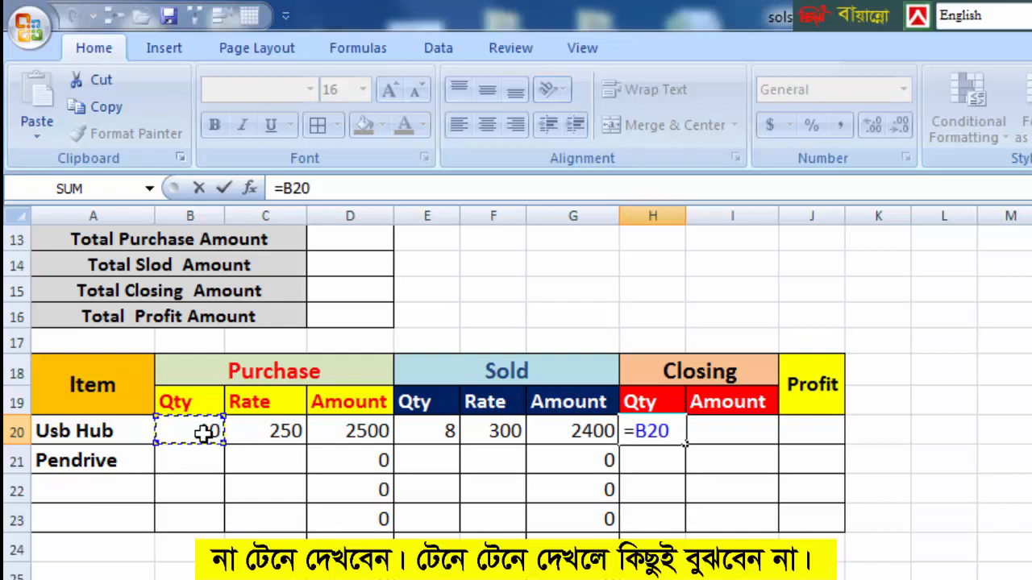
type("-")
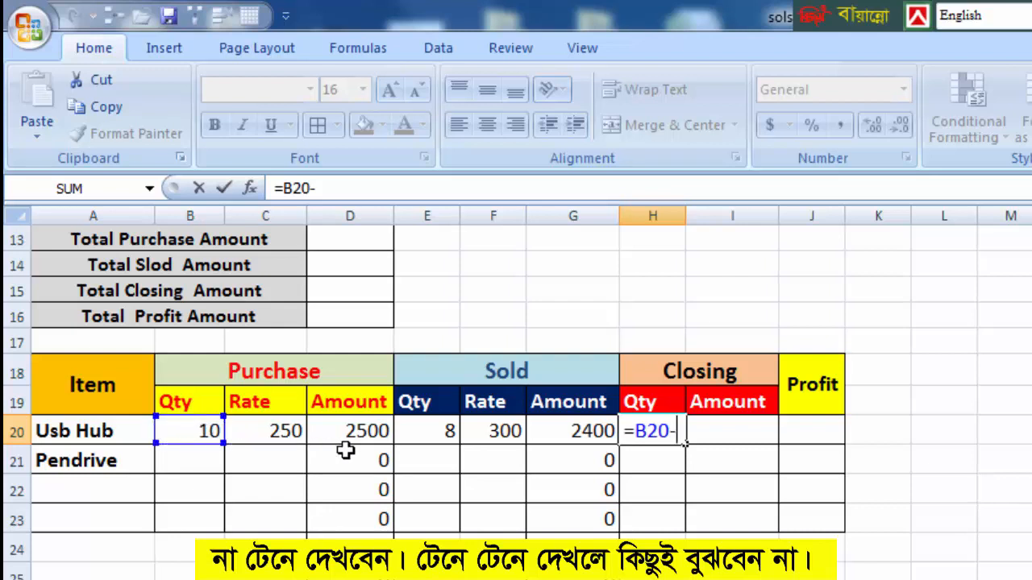
left_click(431, 431)
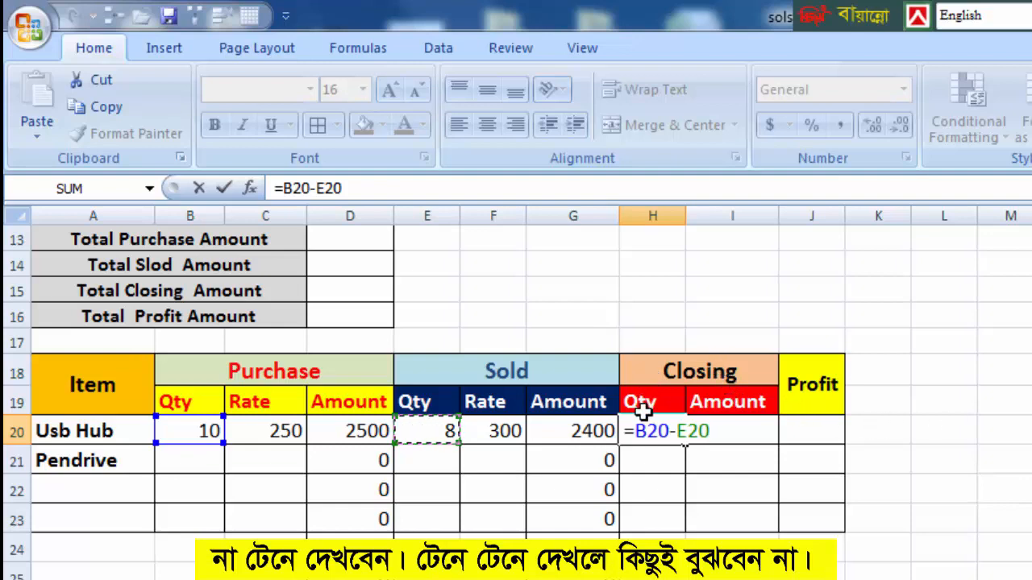
key("Return")
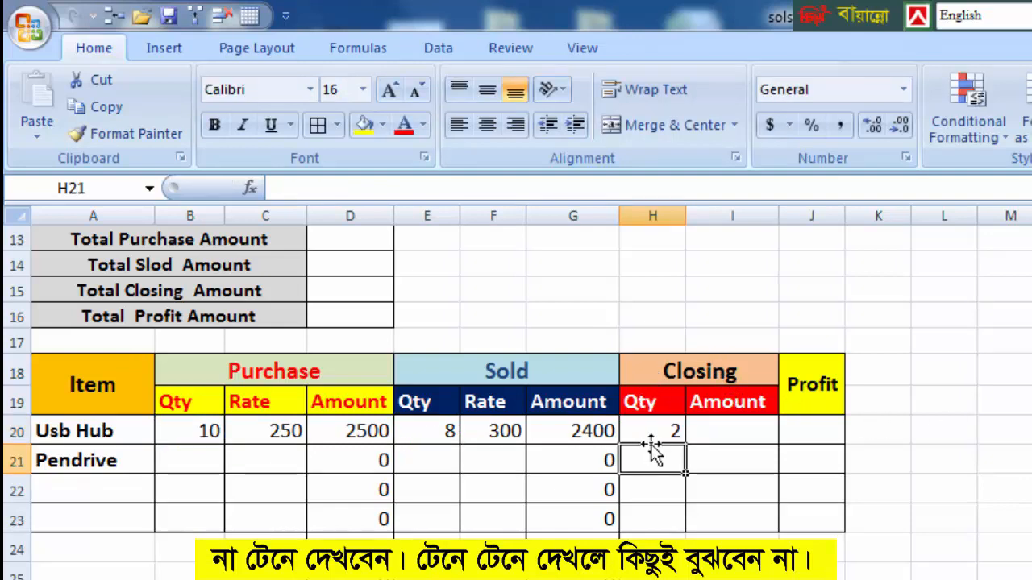
left_click(649, 432)
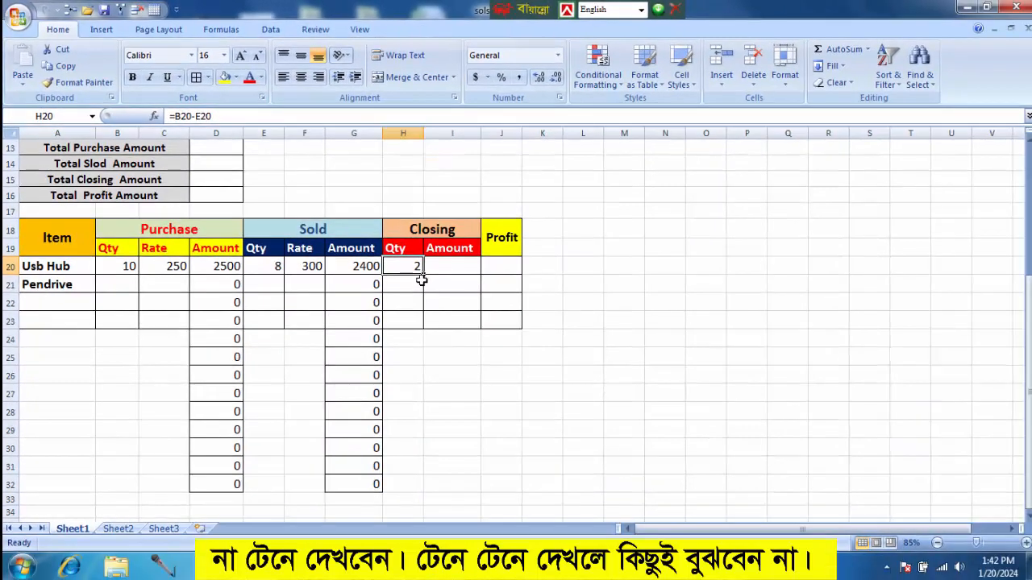
left_click_drag(424, 277, 427, 489)
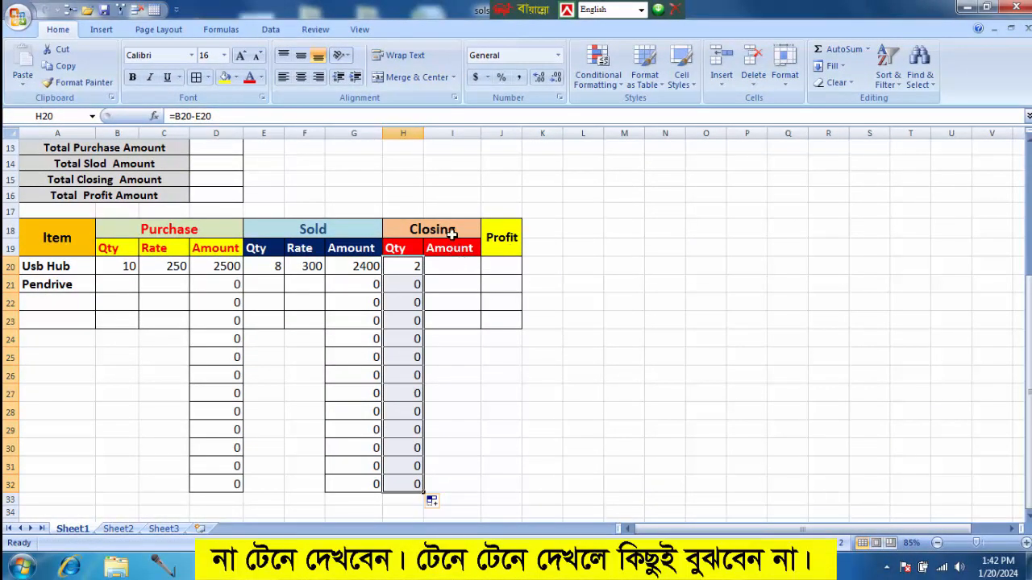
Calculate the Usb Hub closing amount in I20 as closing quantity times purchase rate with =H20*C20.
left_click(441, 262)
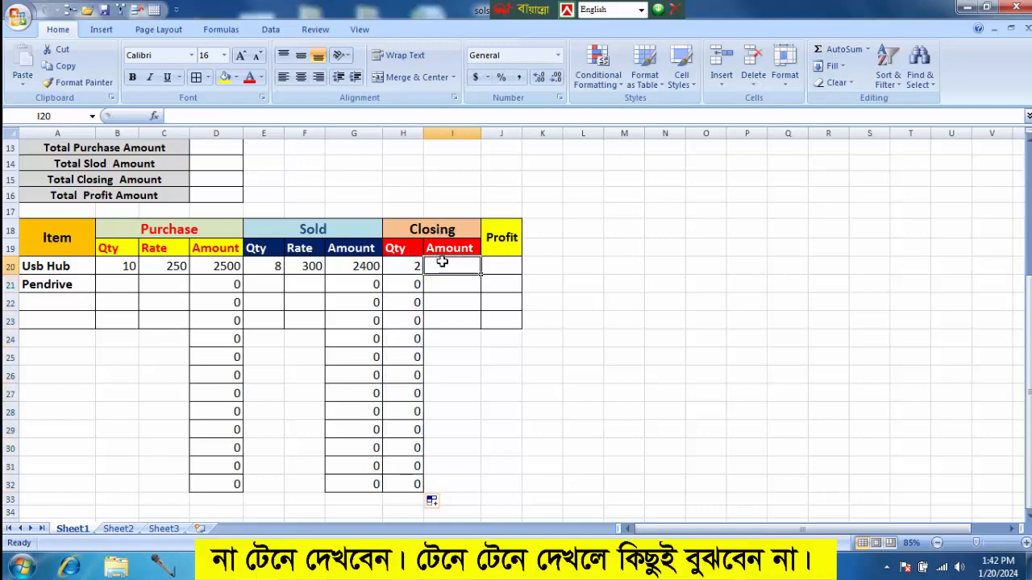
type("=")
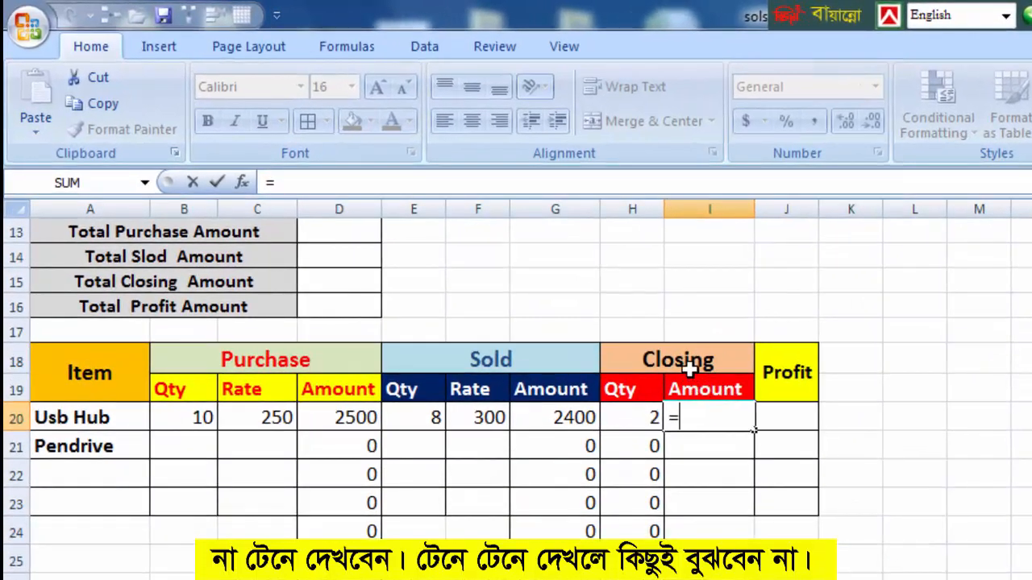
left_click(405, 265)
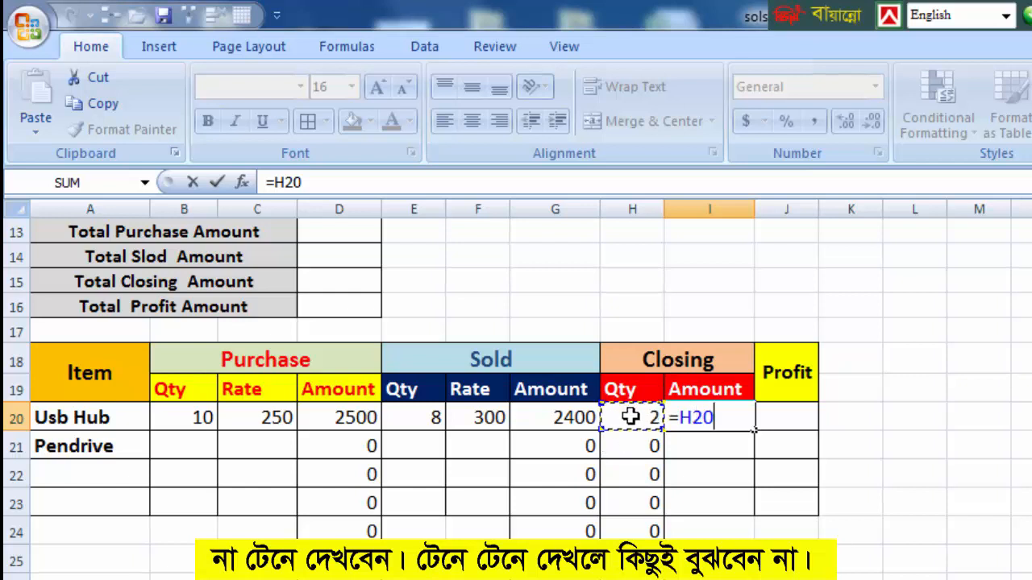
type("*")
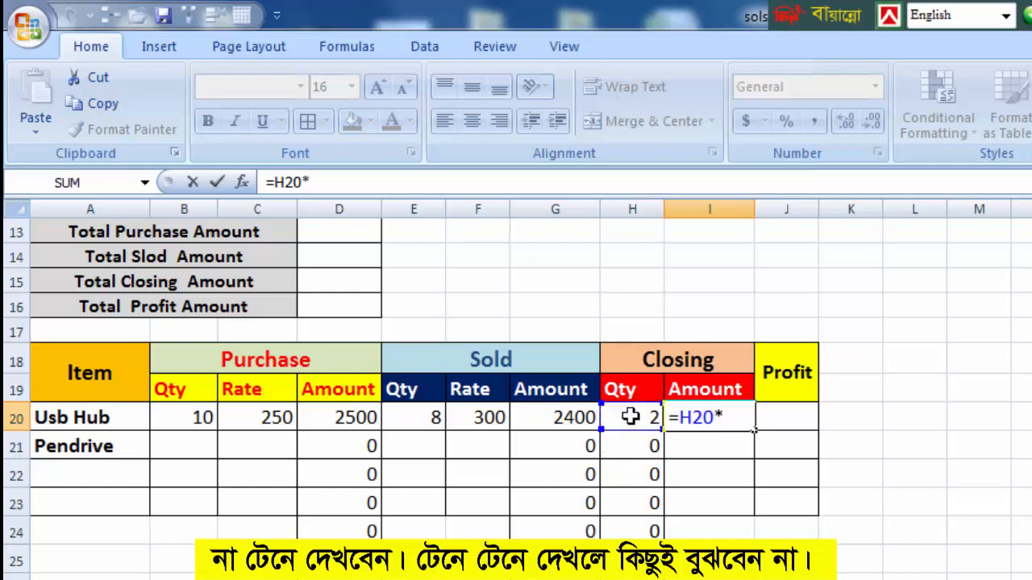
left_click(279, 415)
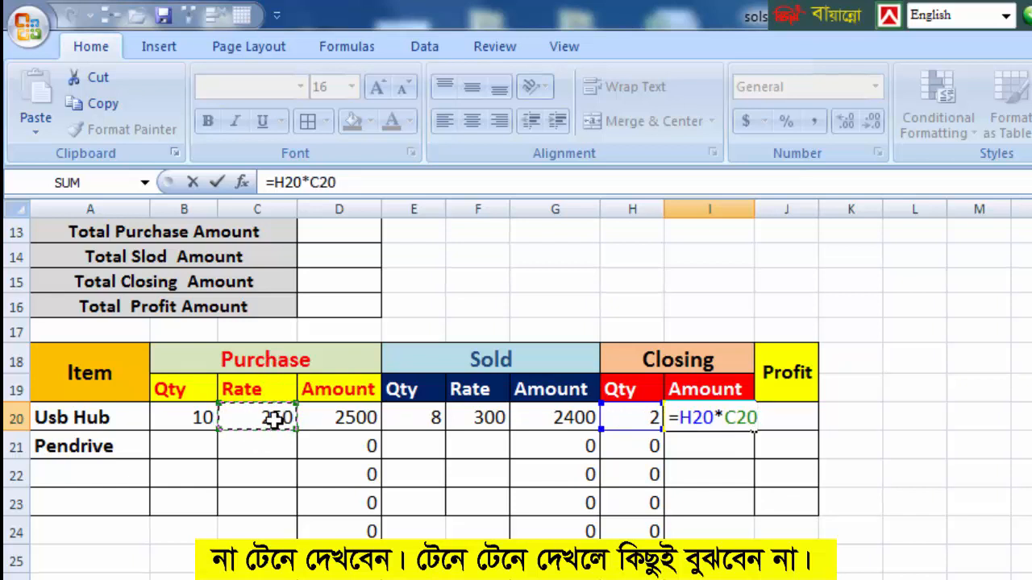
key("Return")
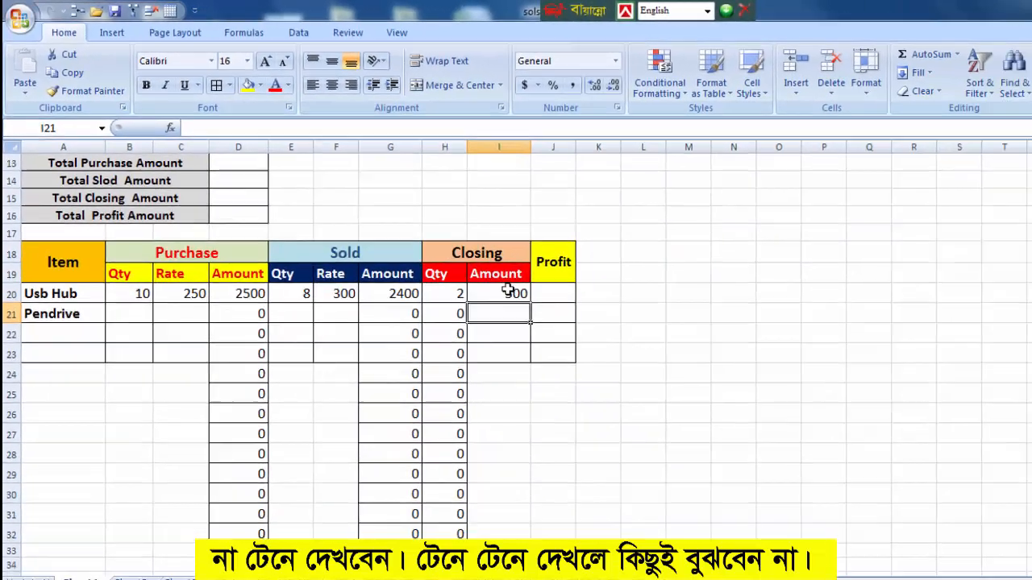
Fill the closing amount formula from I20 down to I32.
left_click(508, 292)
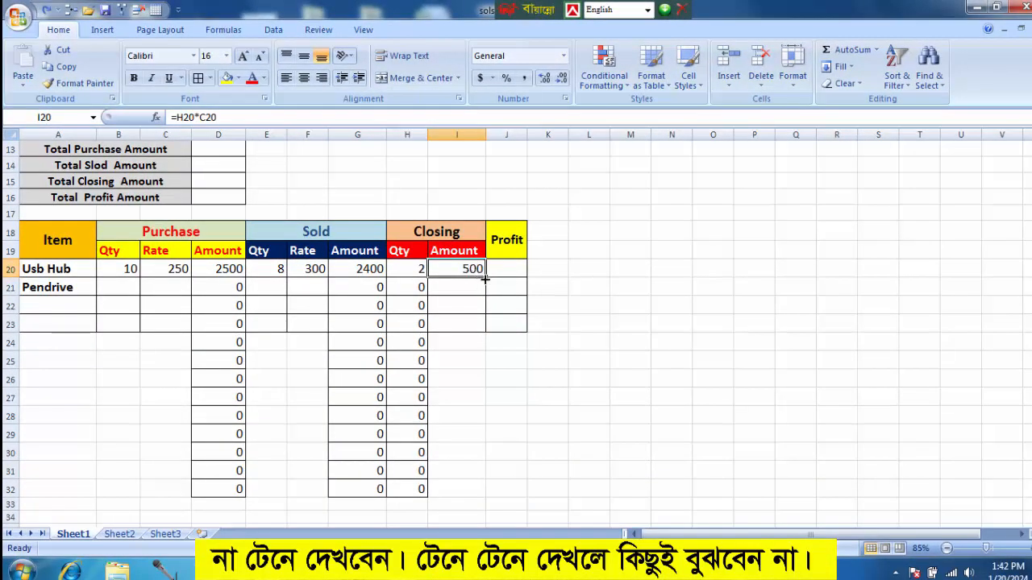
left_click_drag(486, 279, 482, 494)
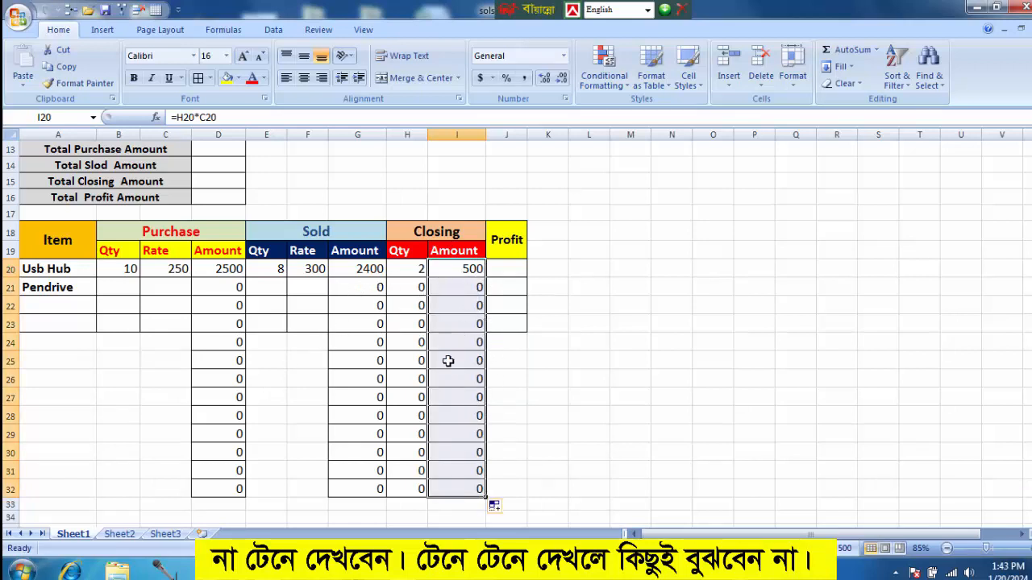
Calculate the Usb Hub profit in J20 with =I20+G20-D20 and fill the formula down to J32.
left_click(518, 271)
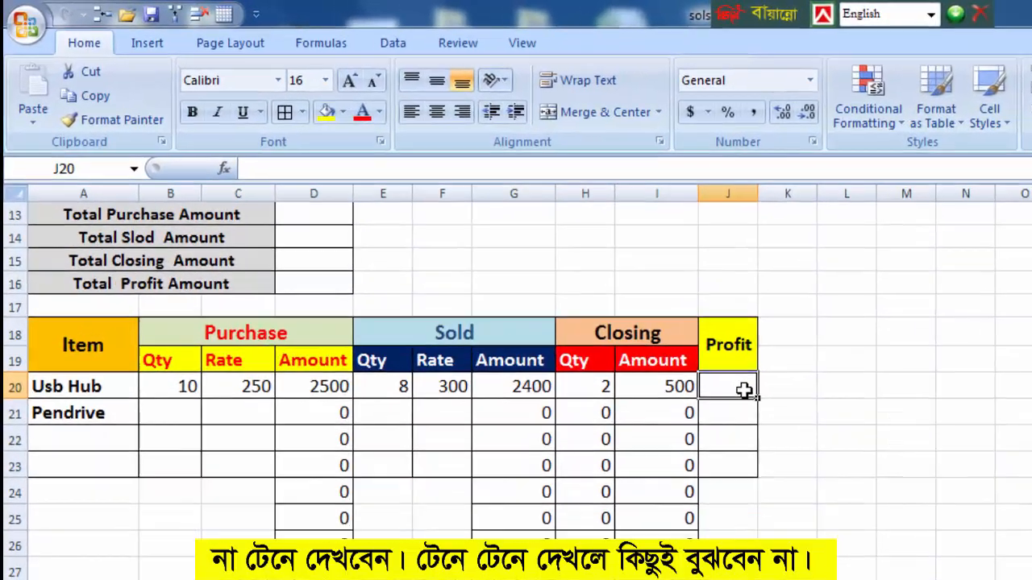
type("=")
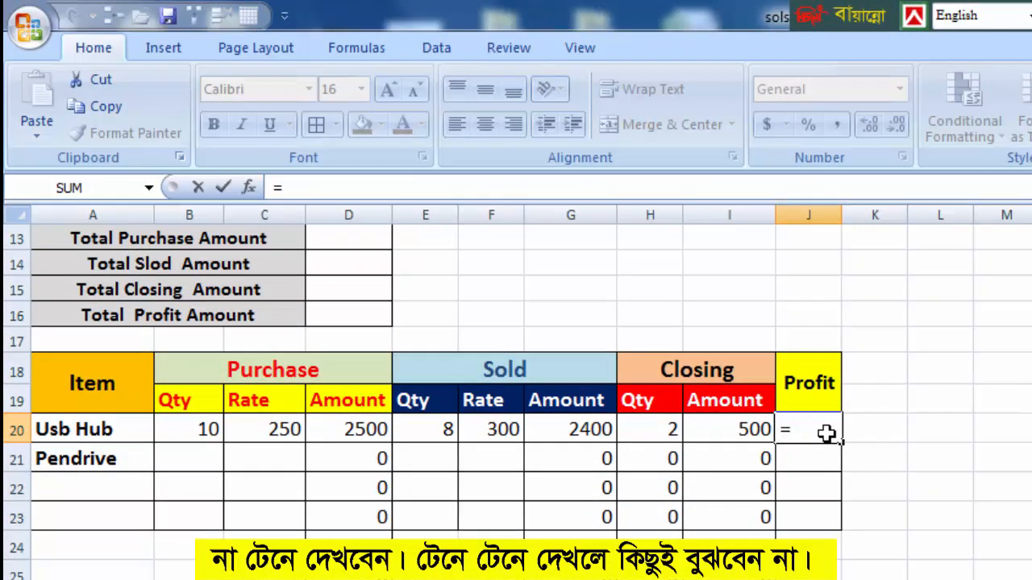
left_click(750, 433)
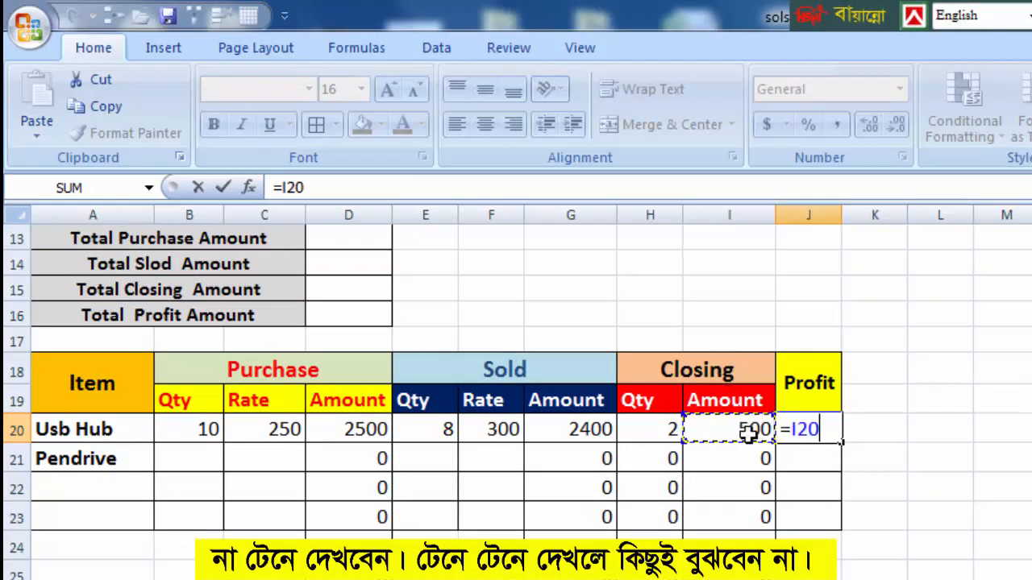
type("+")
left_click(589, 432)
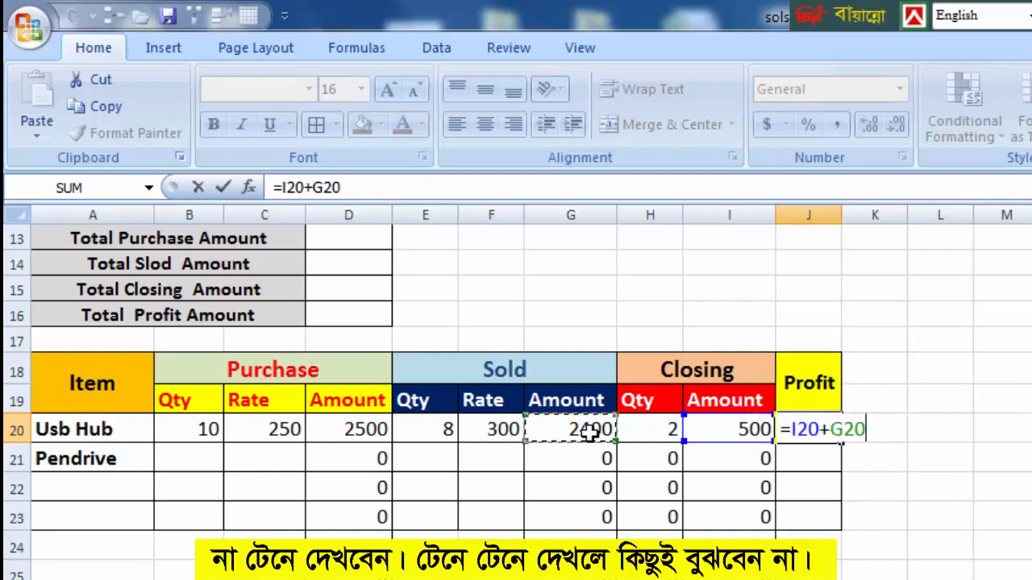
type("-")
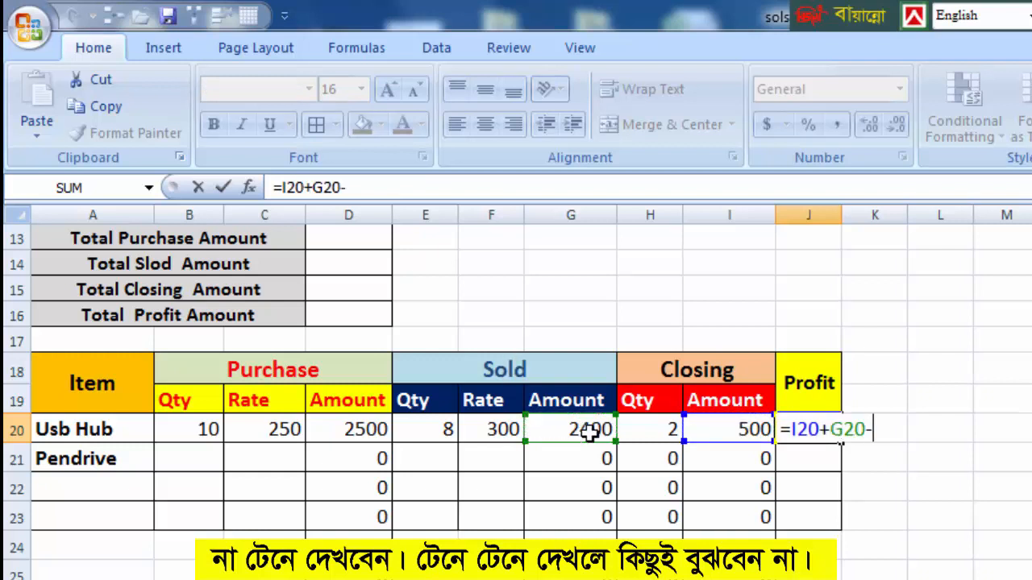
left_click(355, 428)
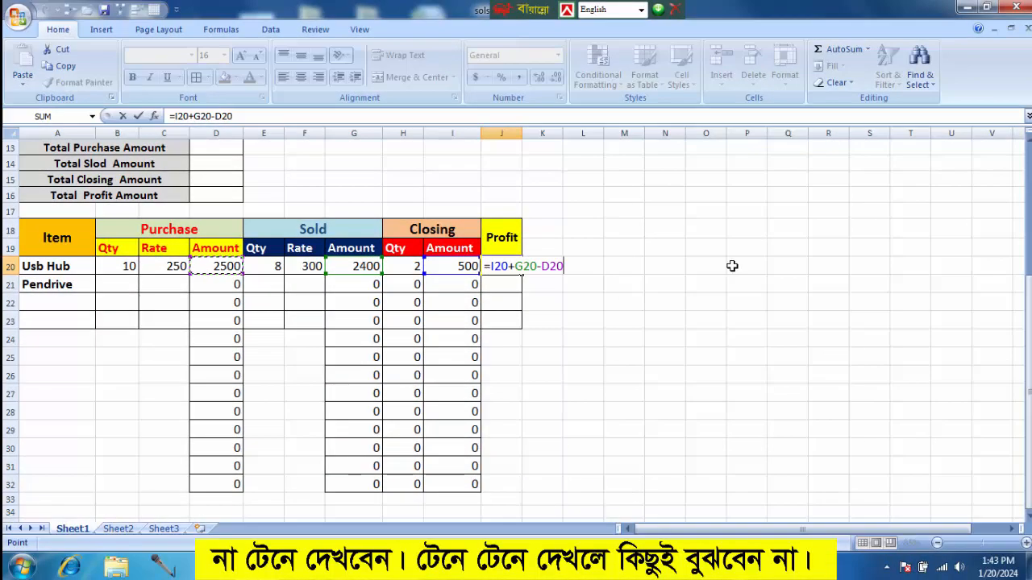
key("Return")
left_click(588, 313)
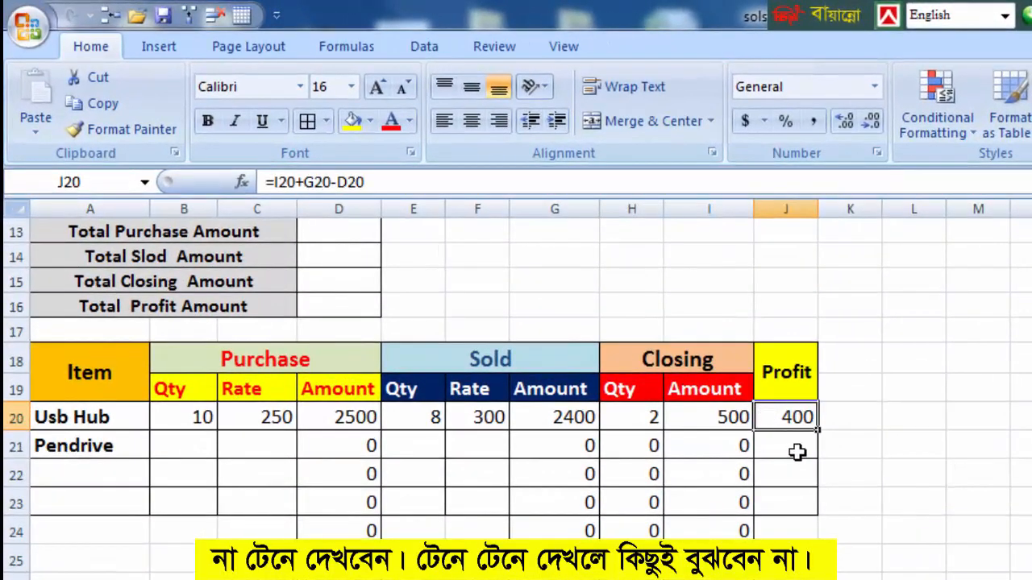
key("ctrl+c")
left_click_drag(824, 444, 591, 564)
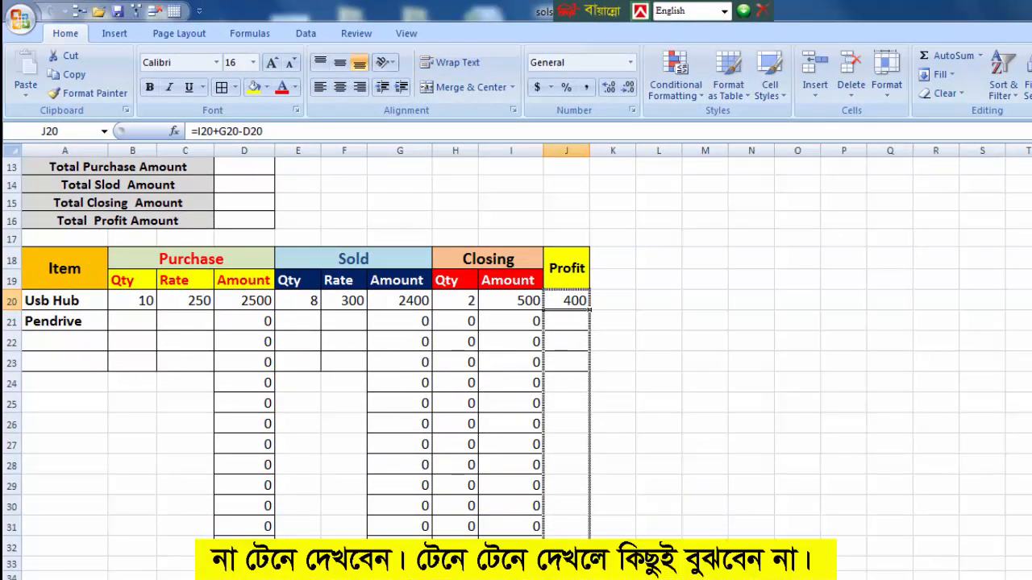
left_click(702, 442)
Calculate the Total Purchase Amount in D13 with =SUM(D20:D32).
scroll(253, 293, "up", 1)
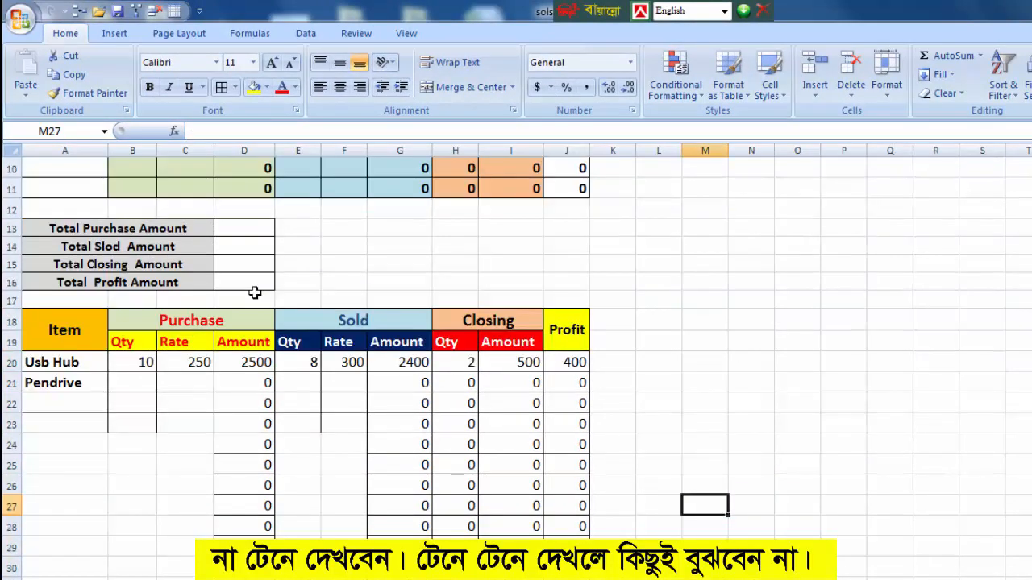
scroll(253, 292, "down", 1)
left_click(242, 169)
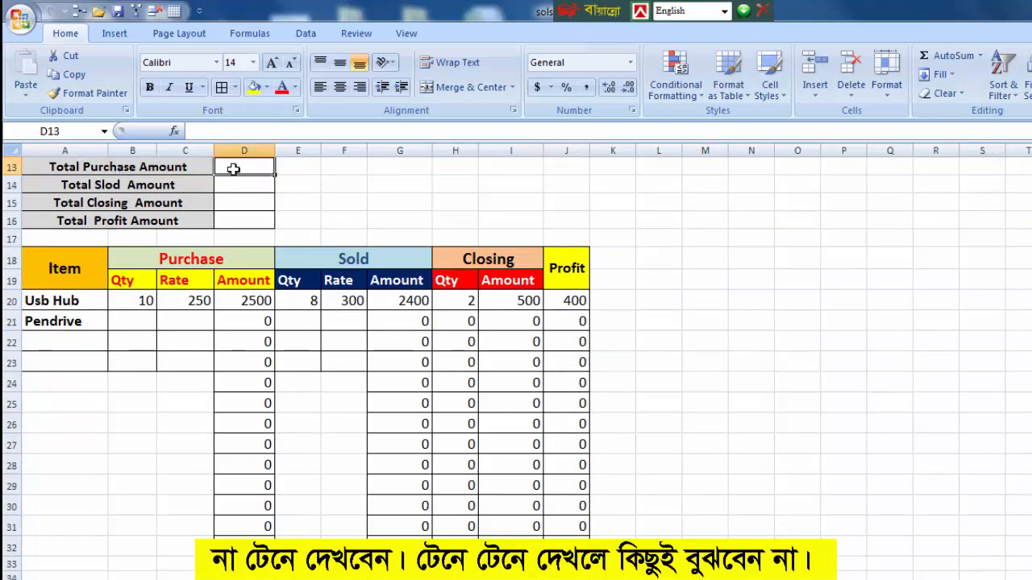
type("=s")
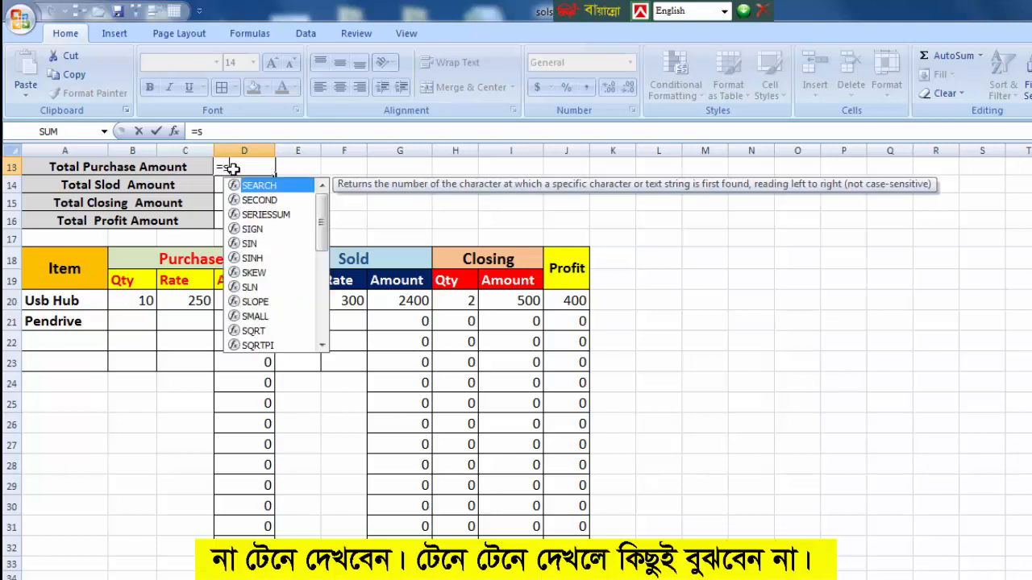
type("um(")
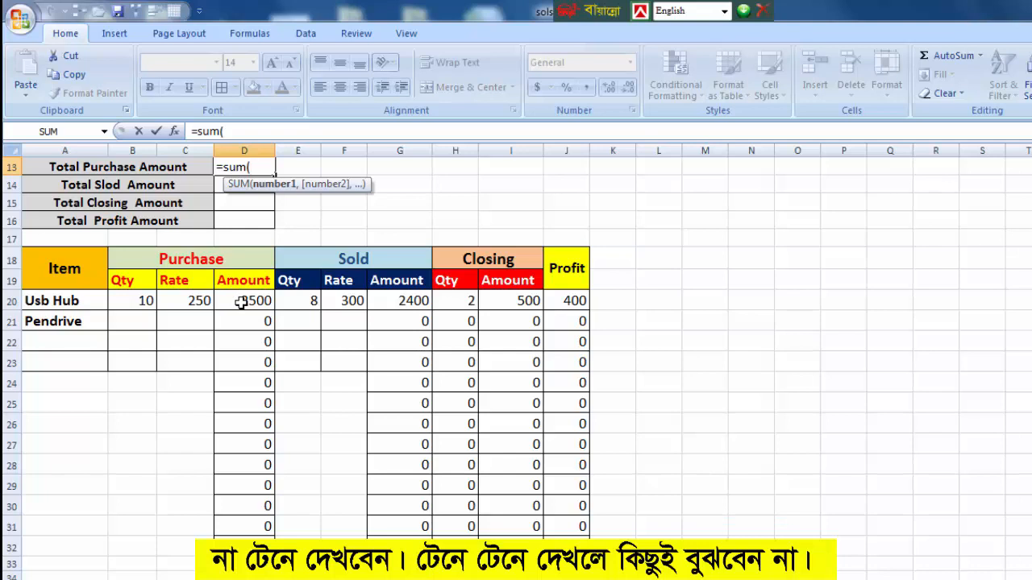
left_click_drag(241, 301, 252, 536)
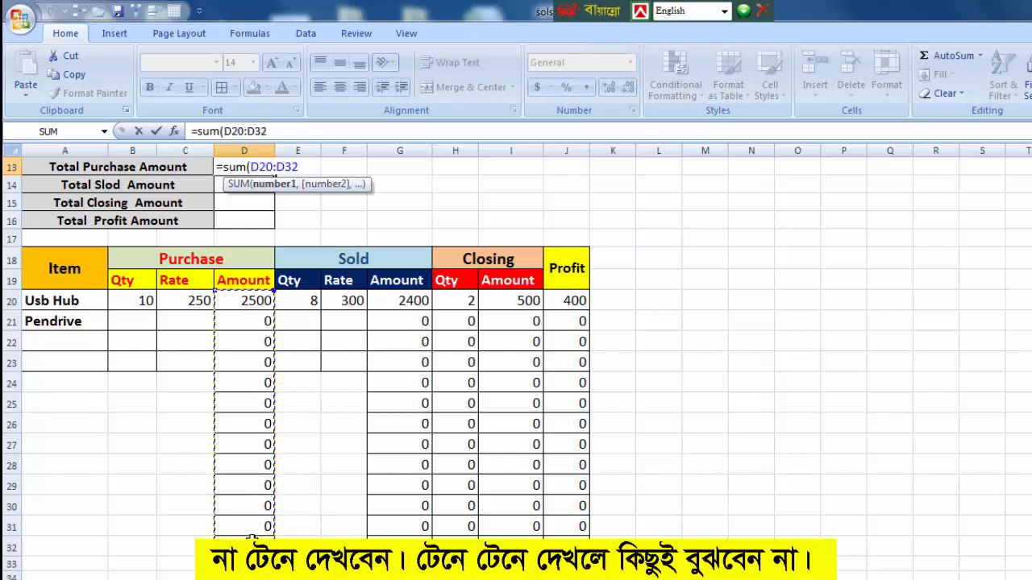
type(")")
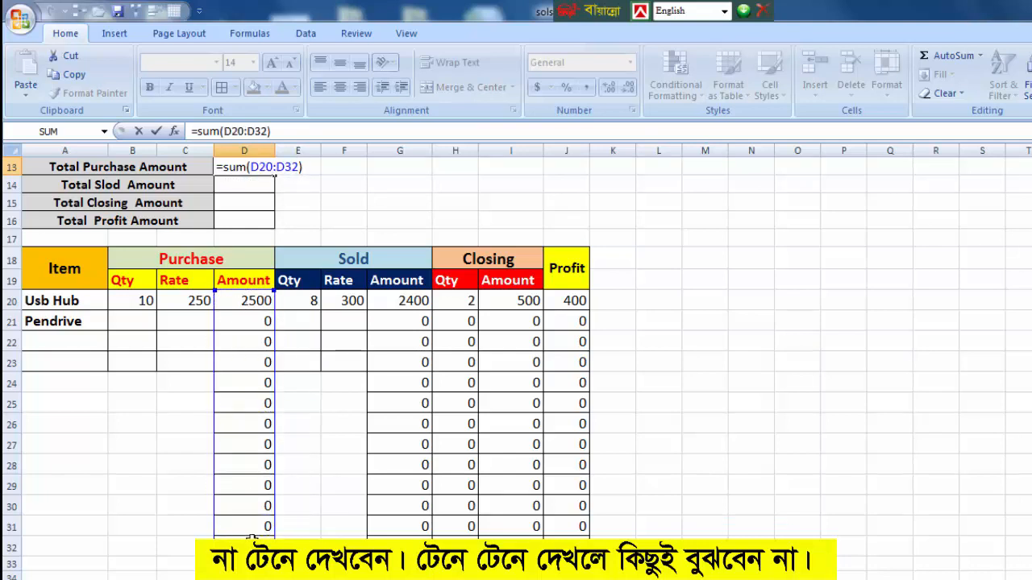
key("Return")
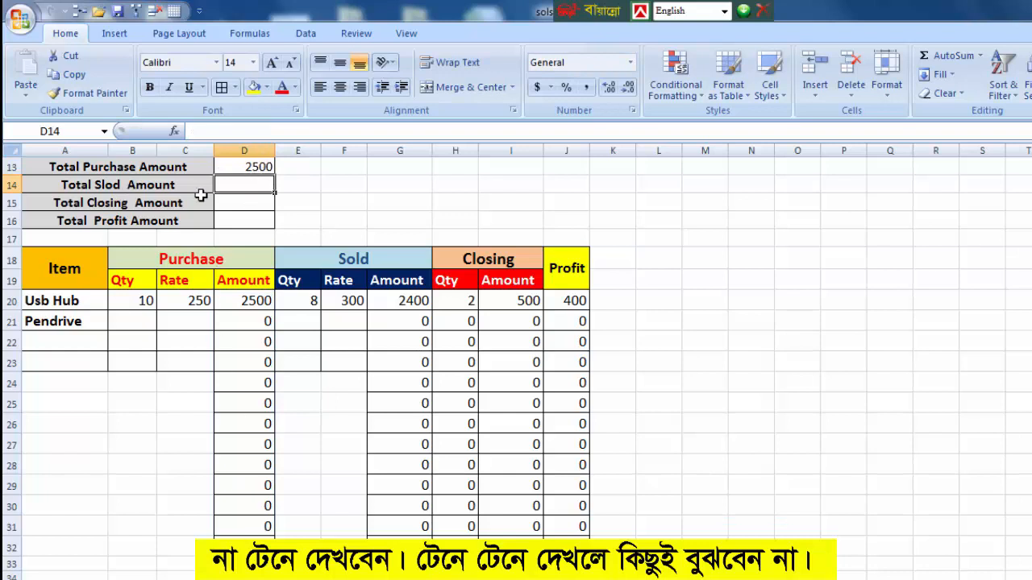
Calculate the total sold amount in D14 with =SUM(G20:G32).
type("=s")
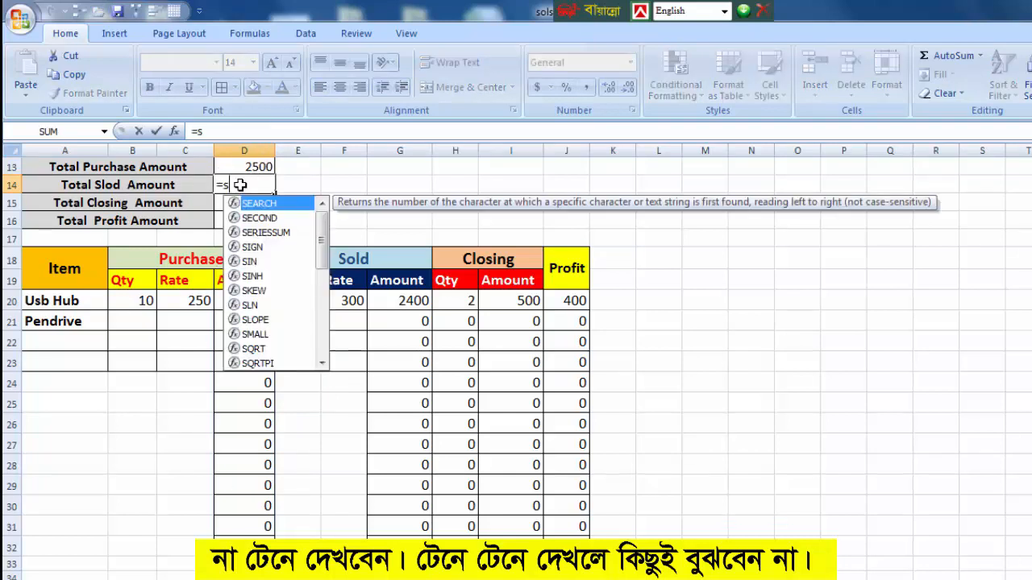
type("um(")
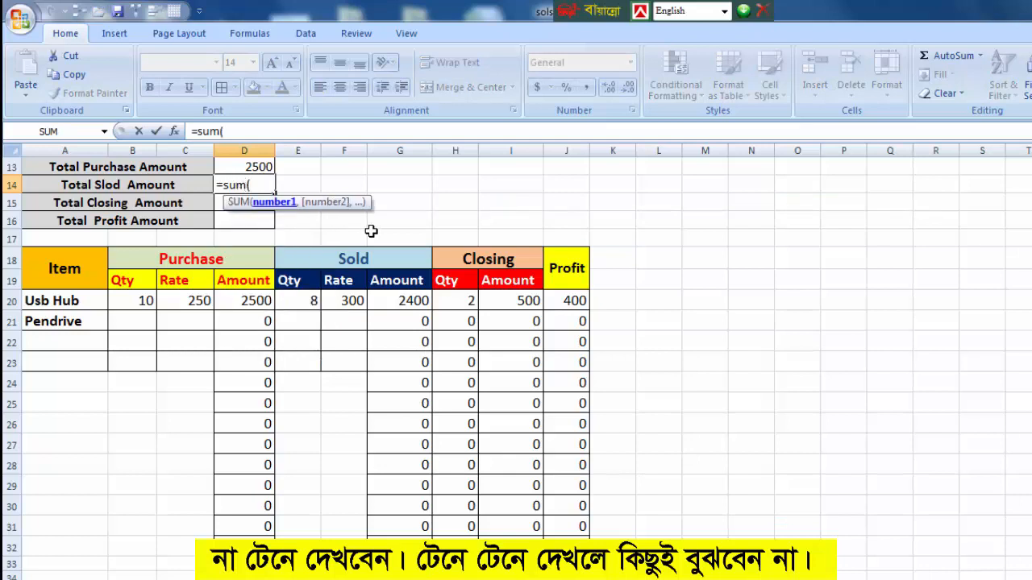
left_click_drag(403, 305, 420, 534)
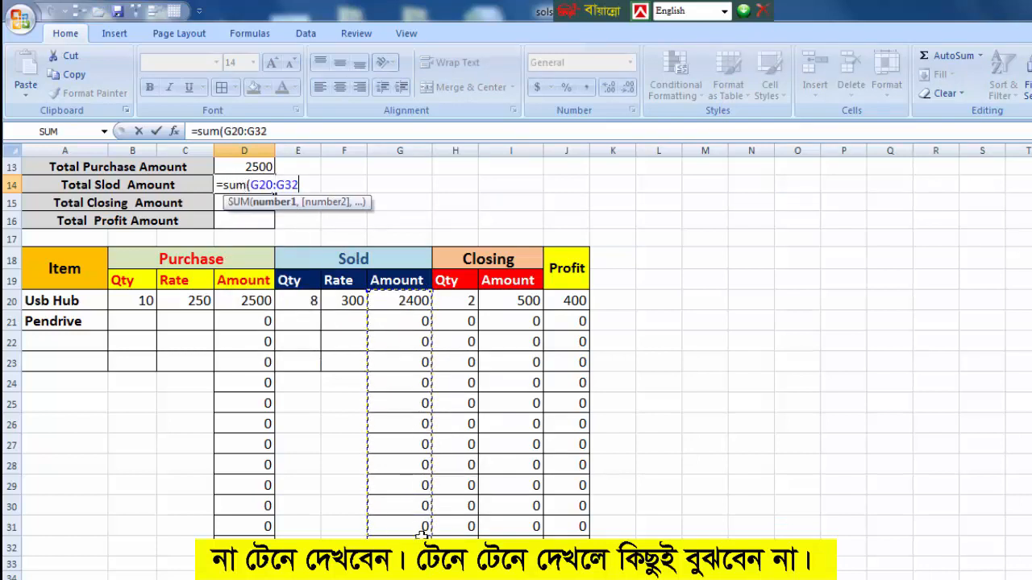
type(")")
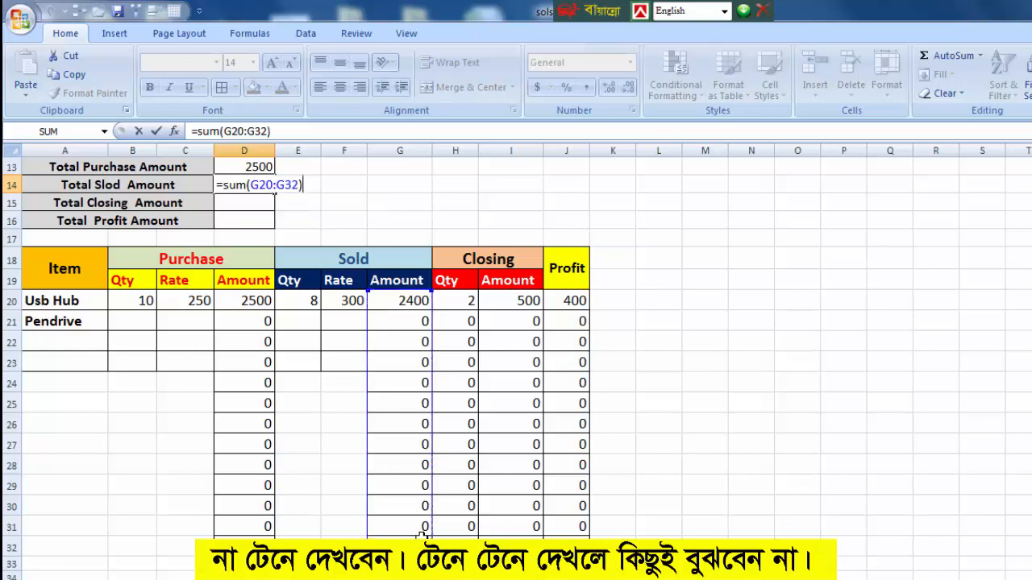
key("Return")
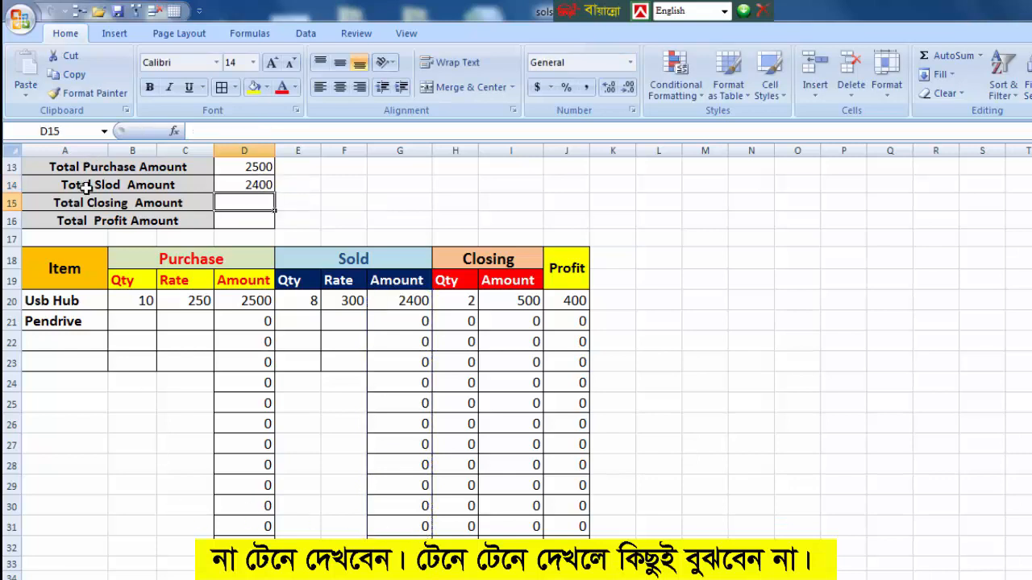
Calculate the Total Closing Amount in D15 with =SUM(I20:I32).
type("=")
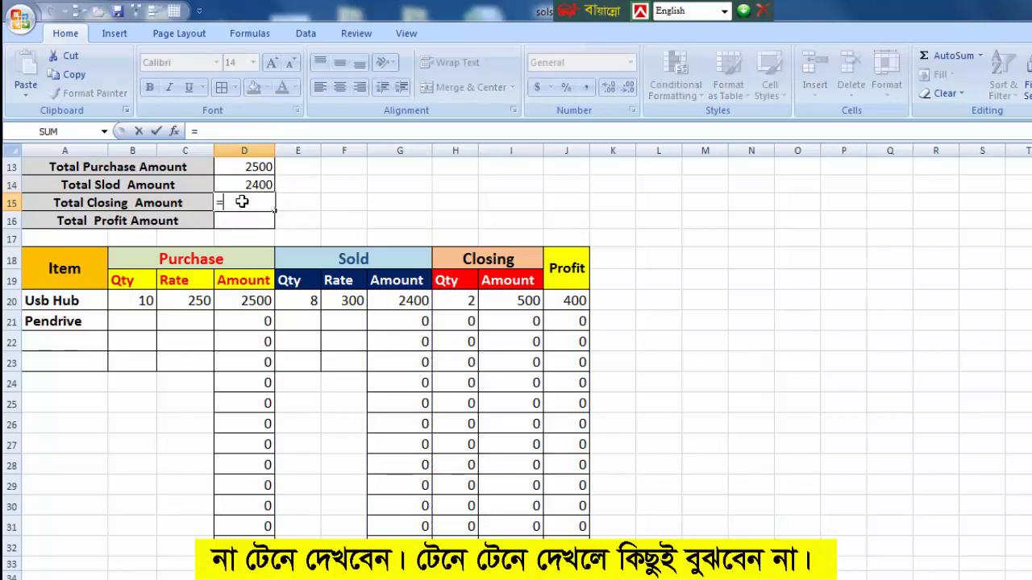
type("sum(")
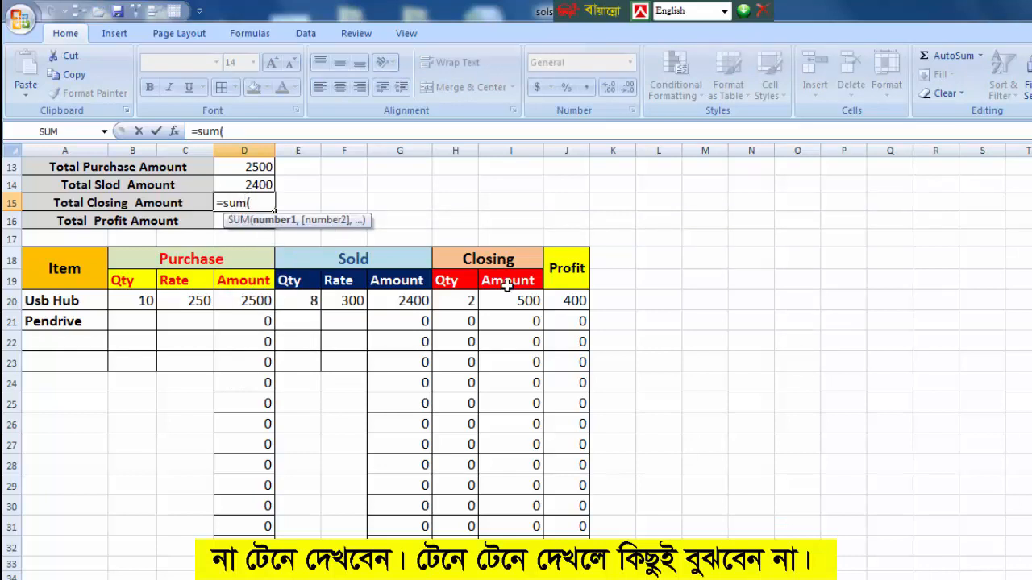
left_click_drag(514, 299, 525, 538)
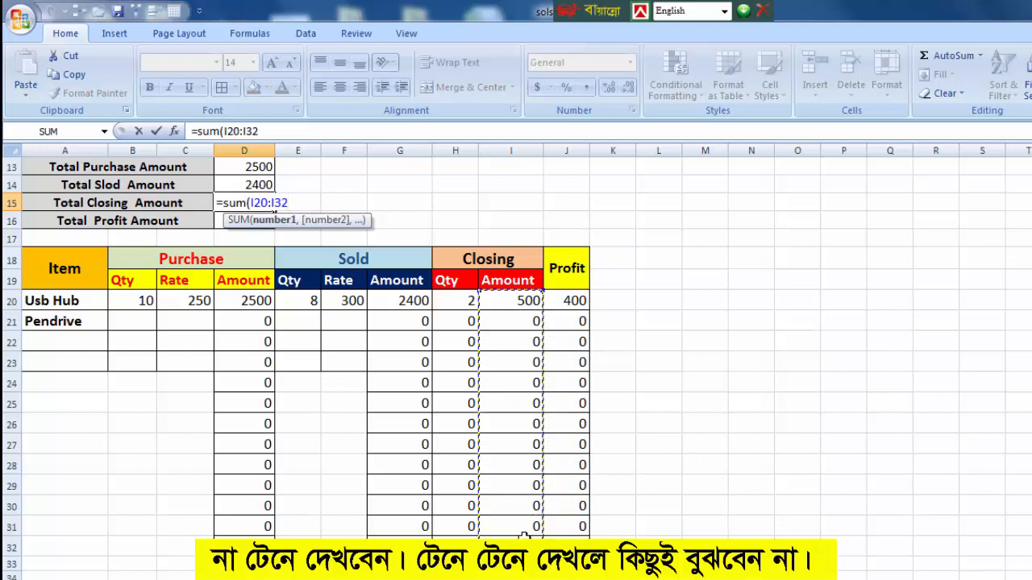
type(")")
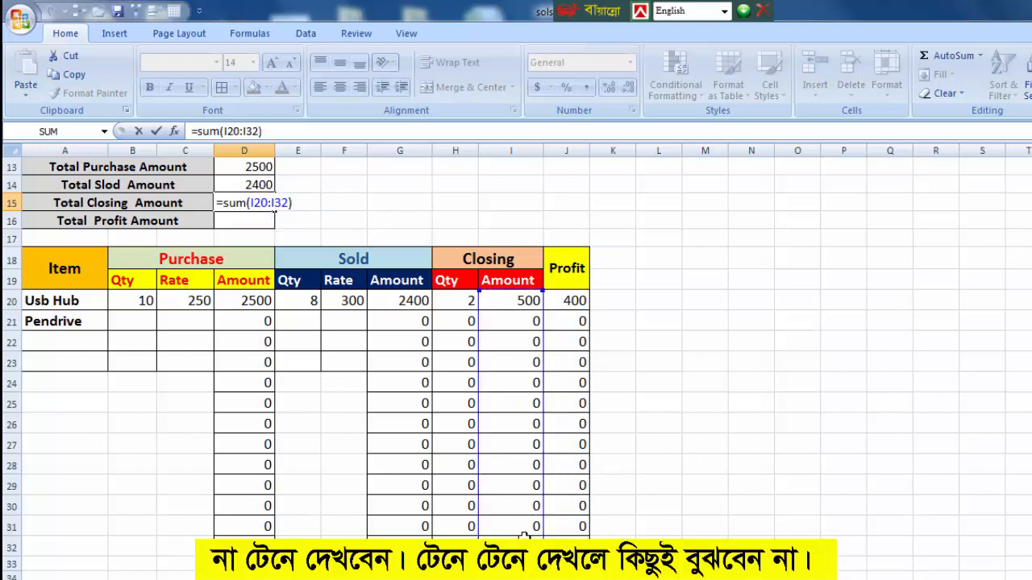
key("Return")
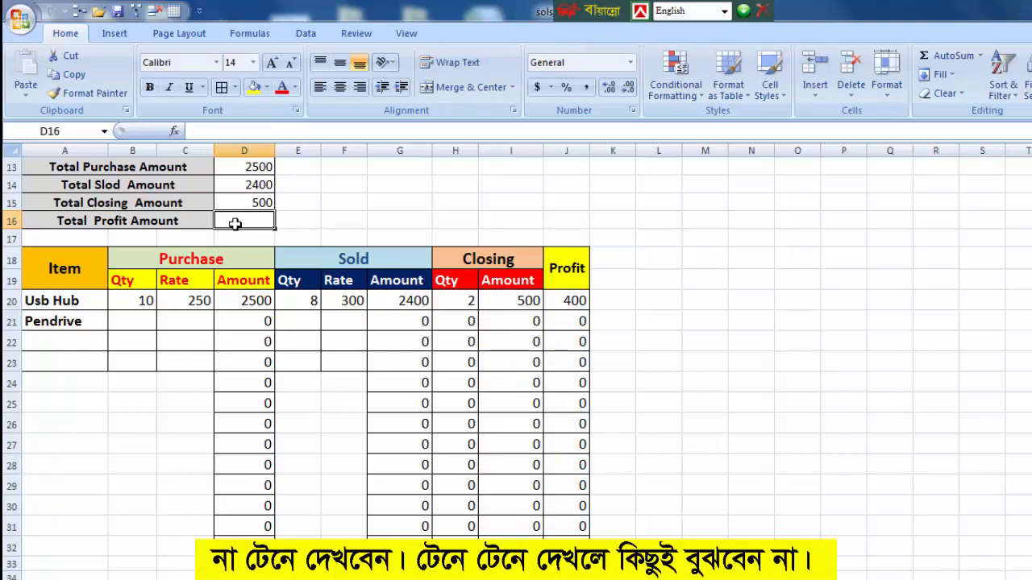
Calculate the Total Profit Amount in D16 with =SUM(J20:J32).
type("=su")
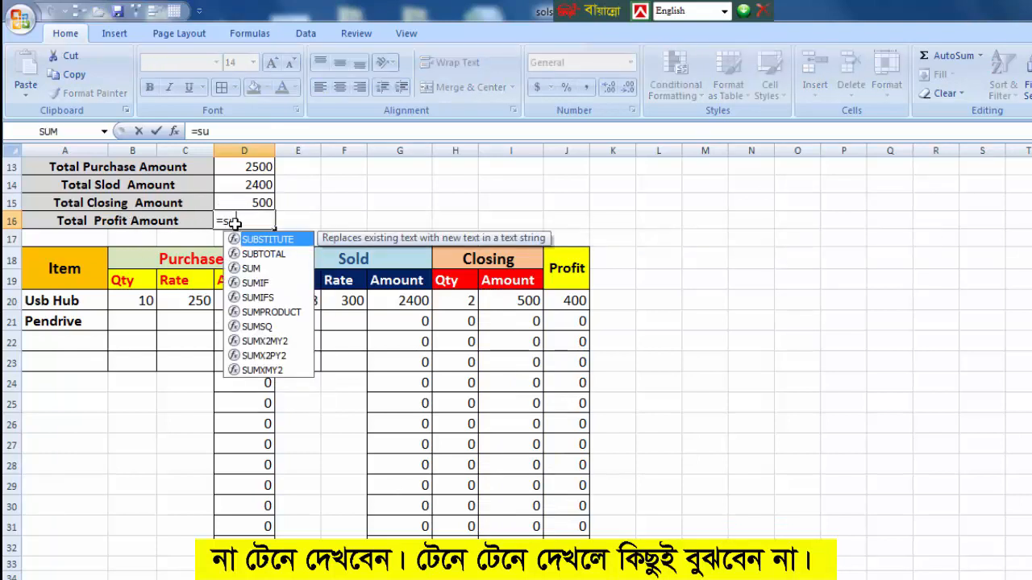
type("m(")
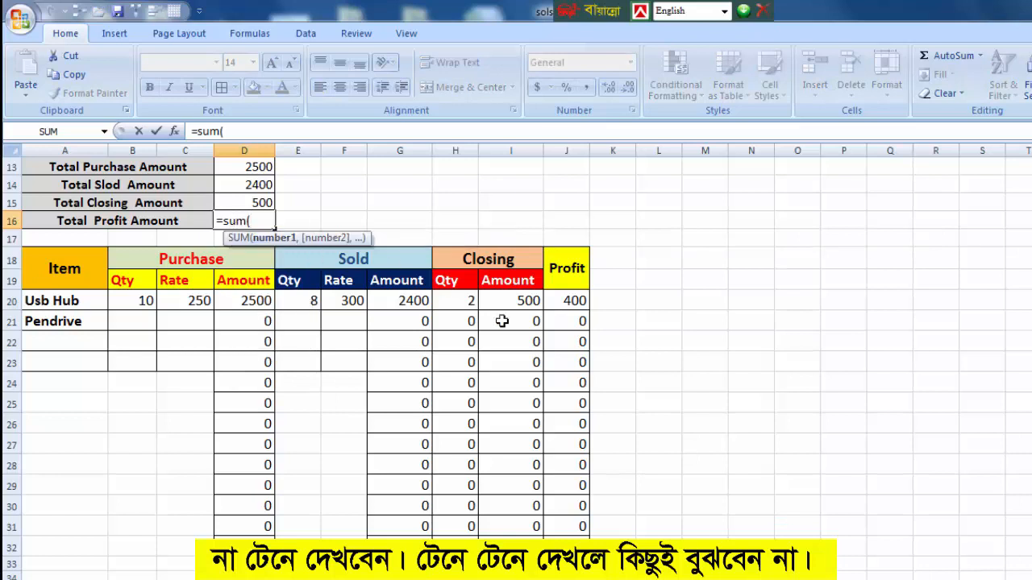
left_click_drag(573, 297, 577, 548)
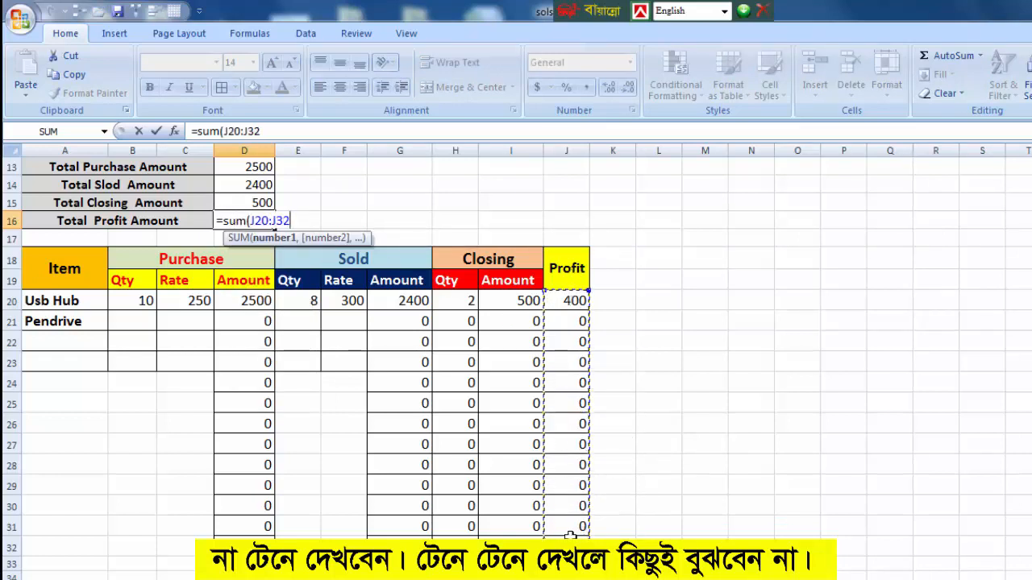
type(")")
key("Return")
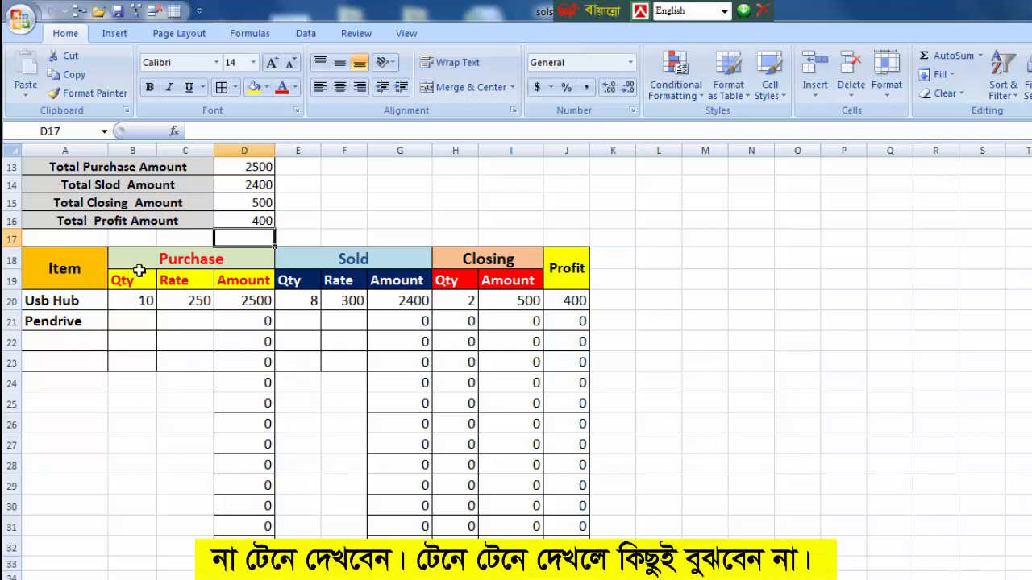
Enter the Pendrive purchase data in row 21: quantity 20 in B21 and rate 450 in C21.
left_click(175, 259)
left_click(139, 320)
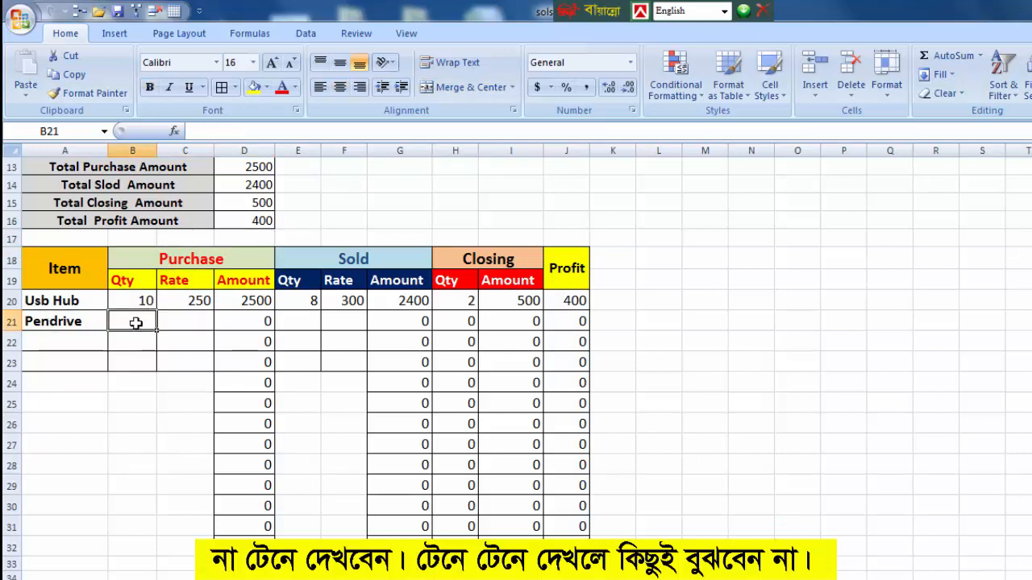
type("20")
left_click(170, 319)
type("450")
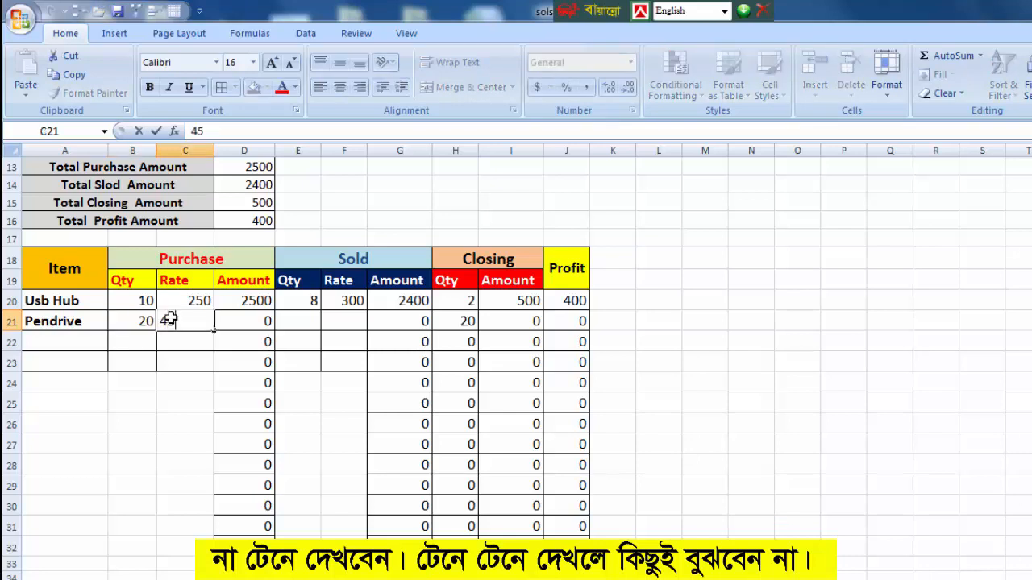
left_click(246, 319)
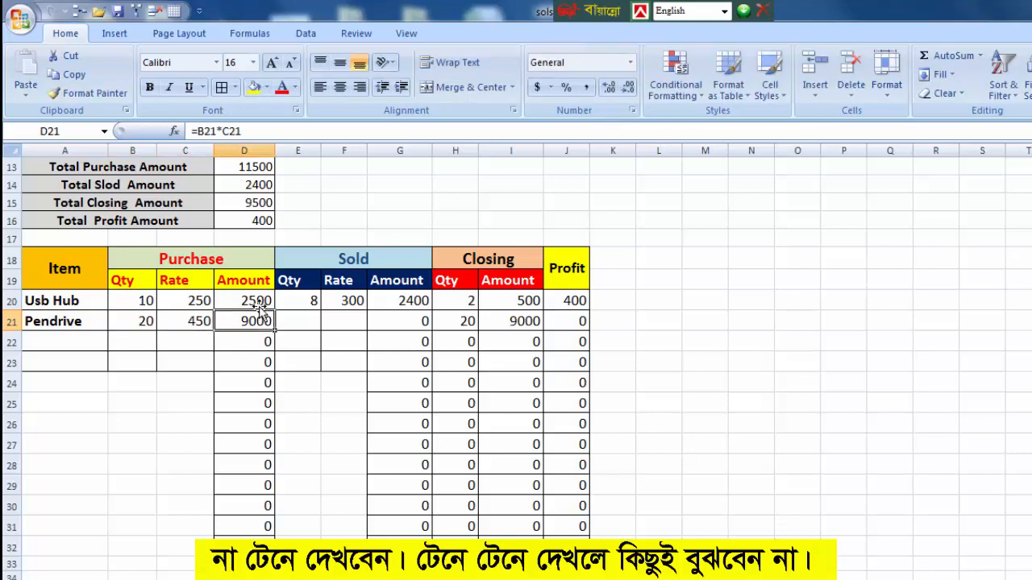
Enter the Pendrive sales data in row 21: sold quantity 15 in E21 and rate 500 in F21.
left_click(307, 318)
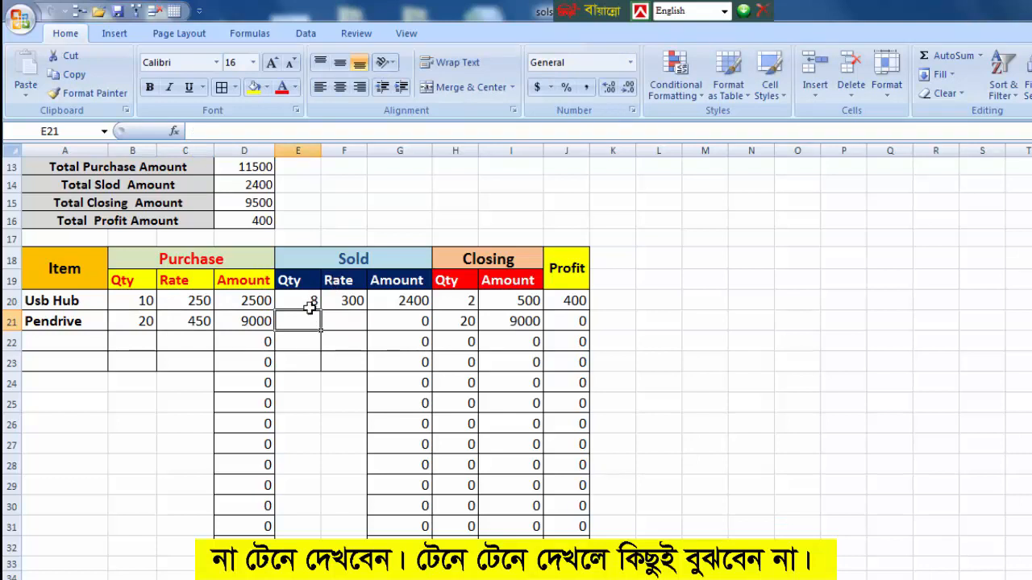
double_click(308, 316)
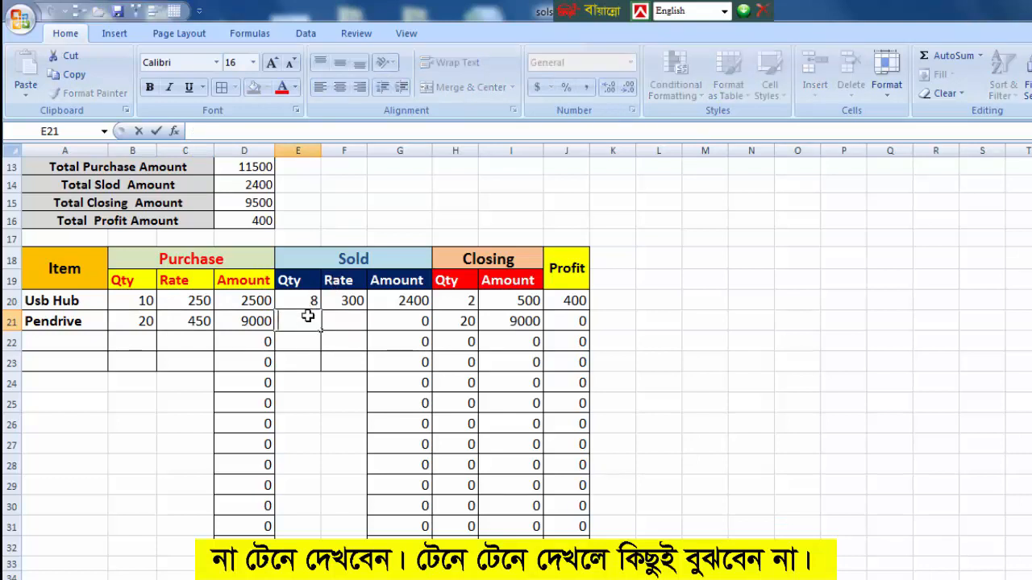
type("15")
key("Tab")
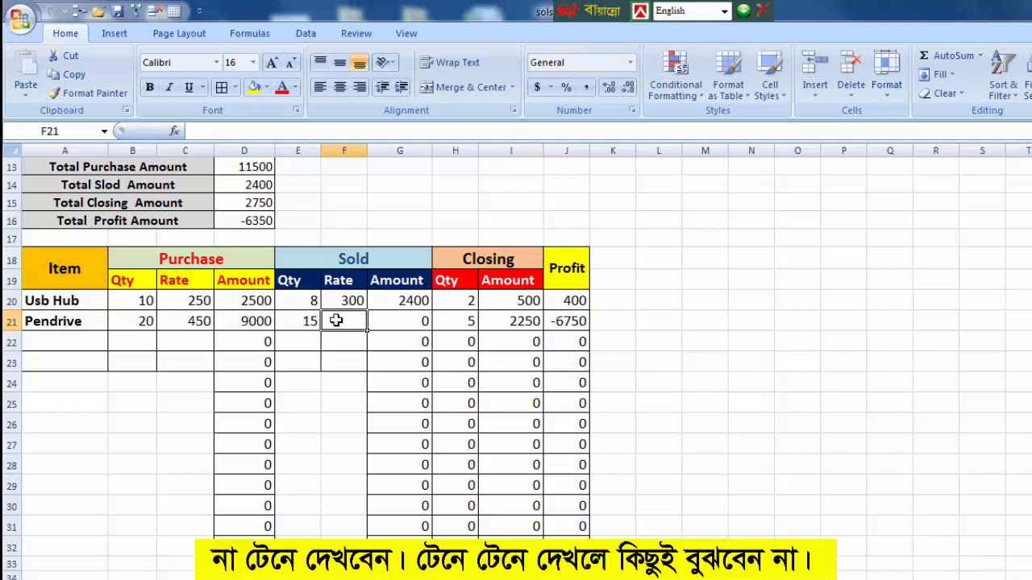
type("500")
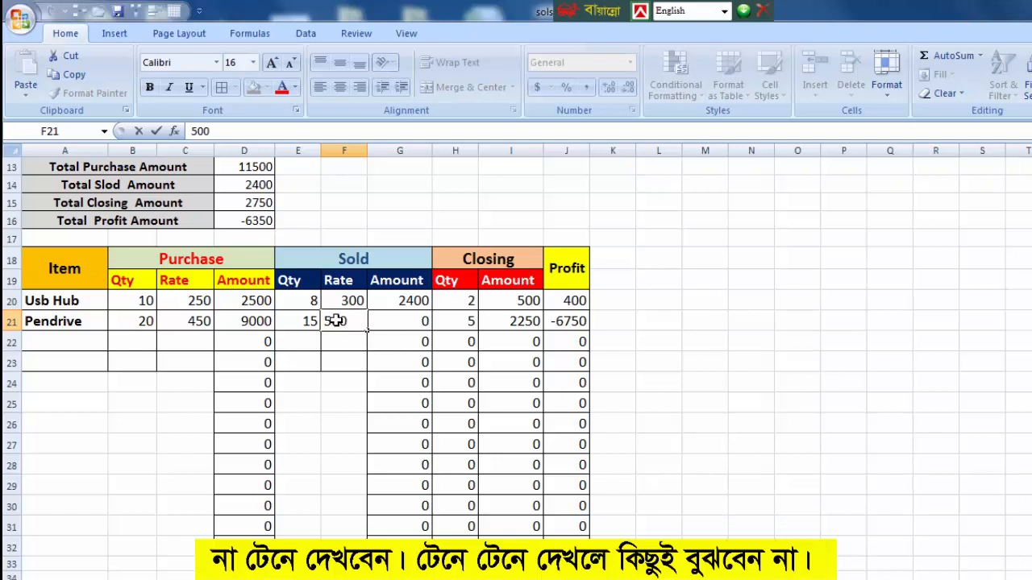
key("Return")
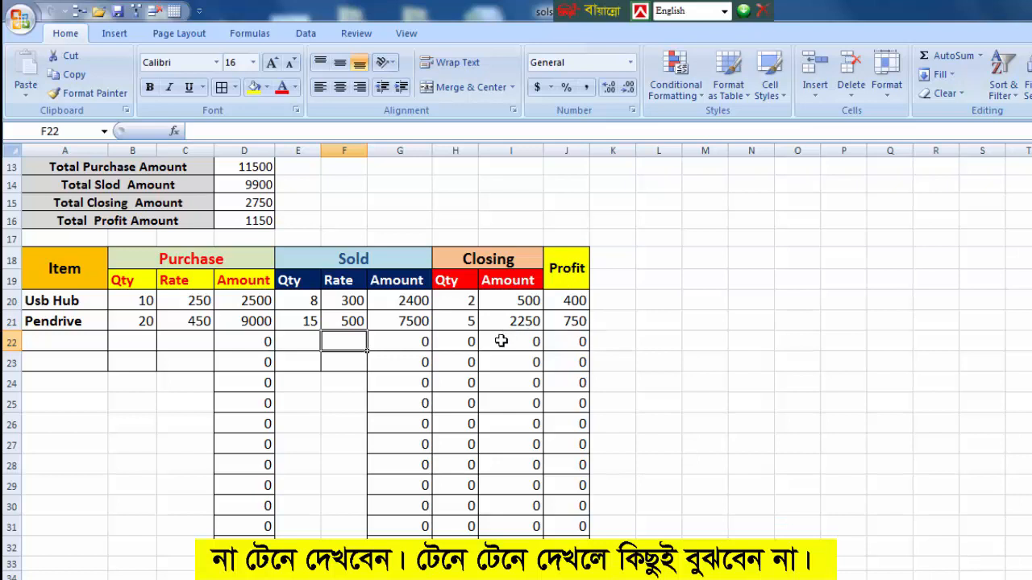
Add the item DVD in A22 with purchase quantity 8 in B22 and purchase rate 500 in C22.
left_click(52, 339)
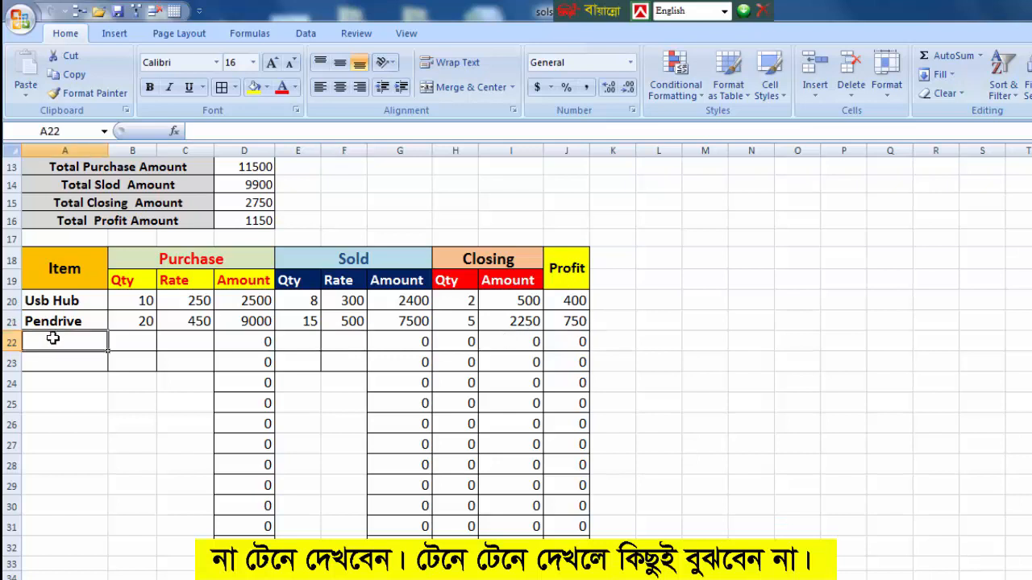
type("DVD")
left_click(127, 334)
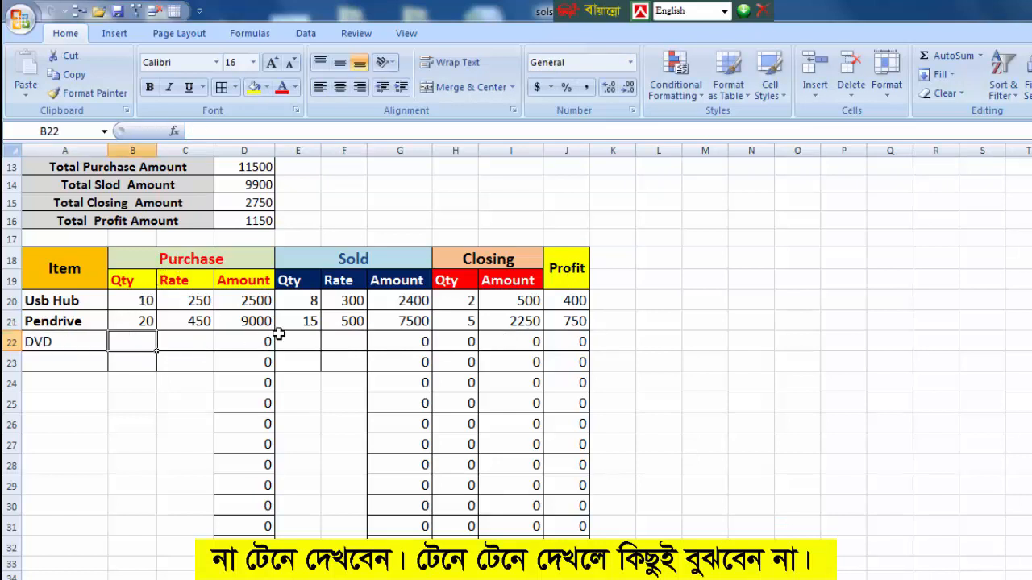
type("10")
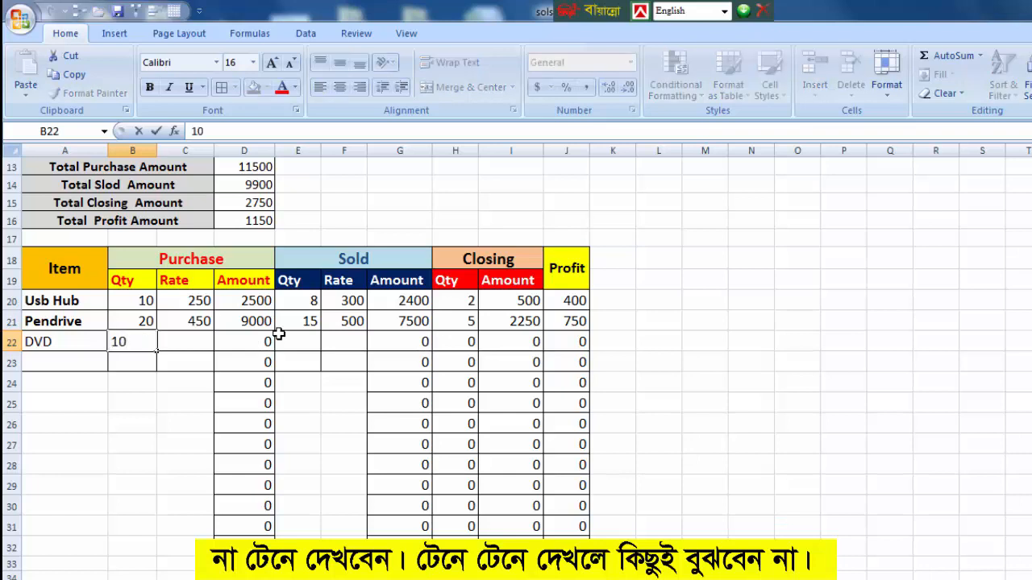
key("BackSpace")
key("BackSpace")
type("8")
left_click(185, 337)
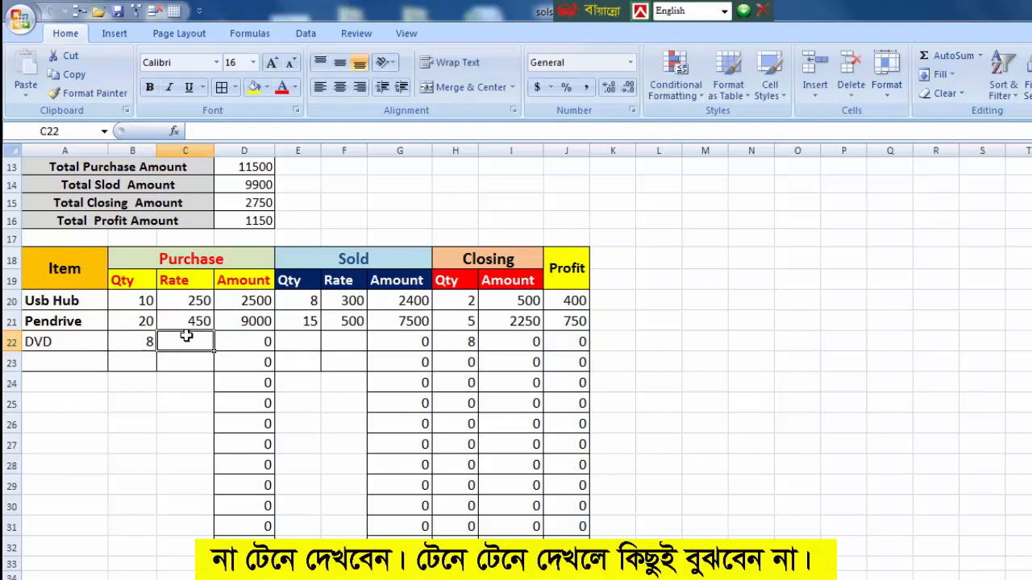
type("500")
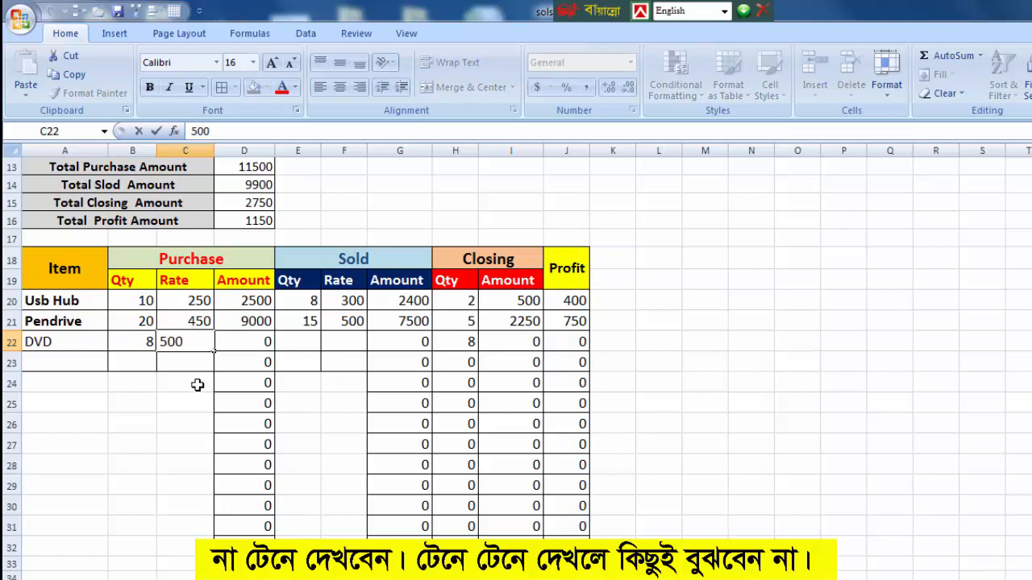
left_click(246, 342)
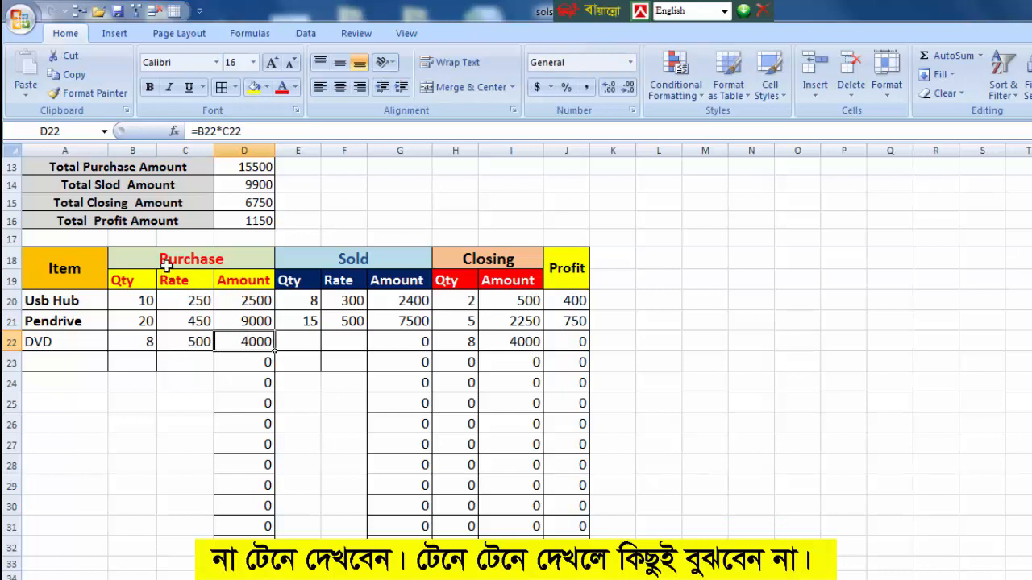
Enter the DVD sales data in row 22: sold quantity 5 in E22 and rate 600 in F22.
left_click_drag(167, 266, 242, 338)
left_click(300, 340)
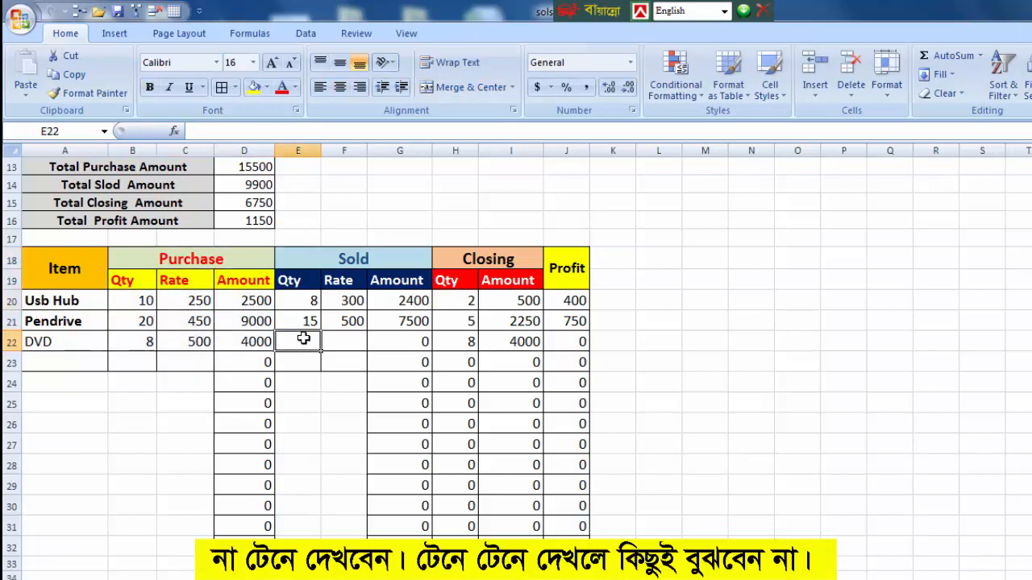
type("5")
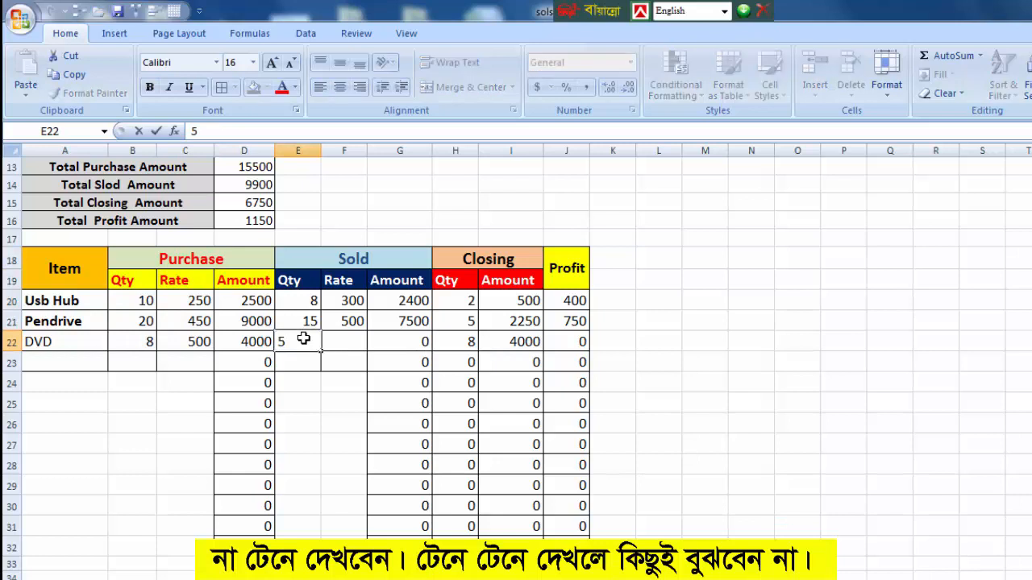
left_click(334, 340)
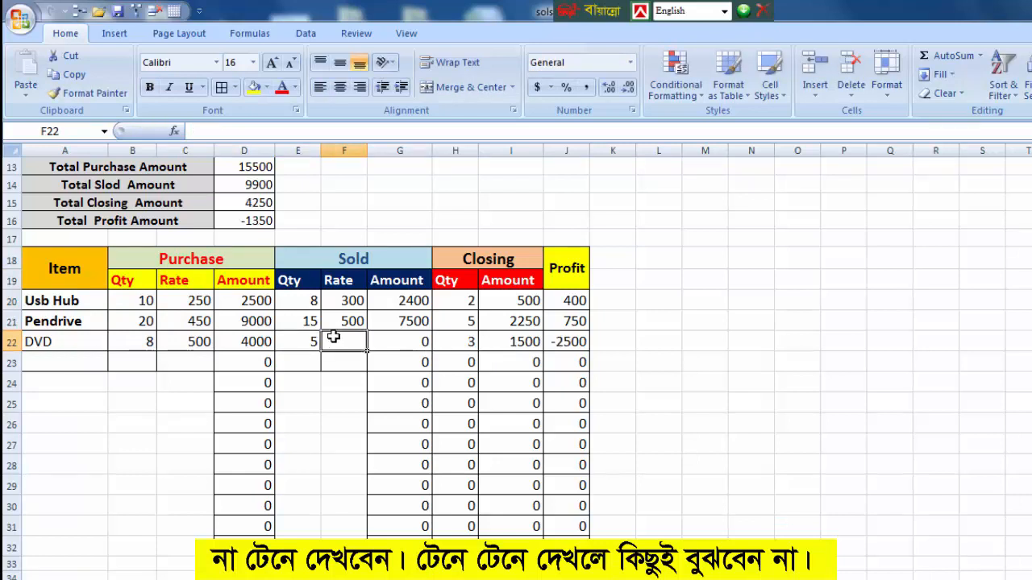
type("600")
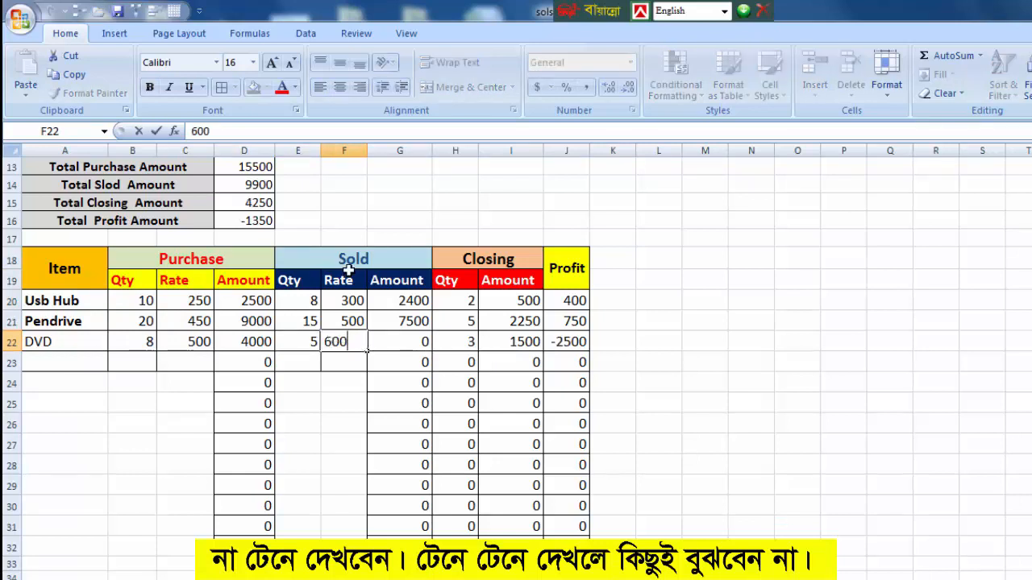
left_click(365, 418)
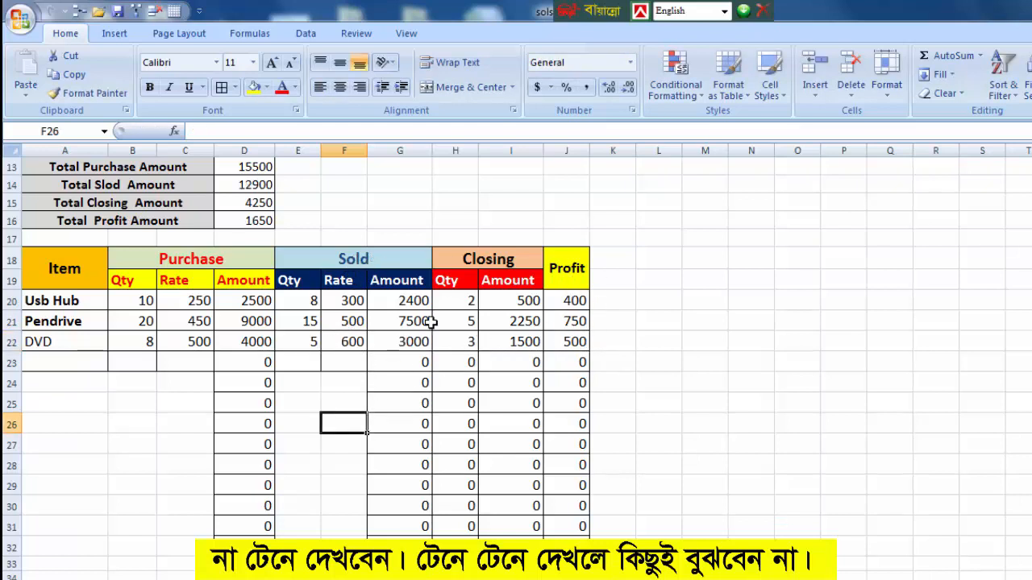
left_click(748, 401)
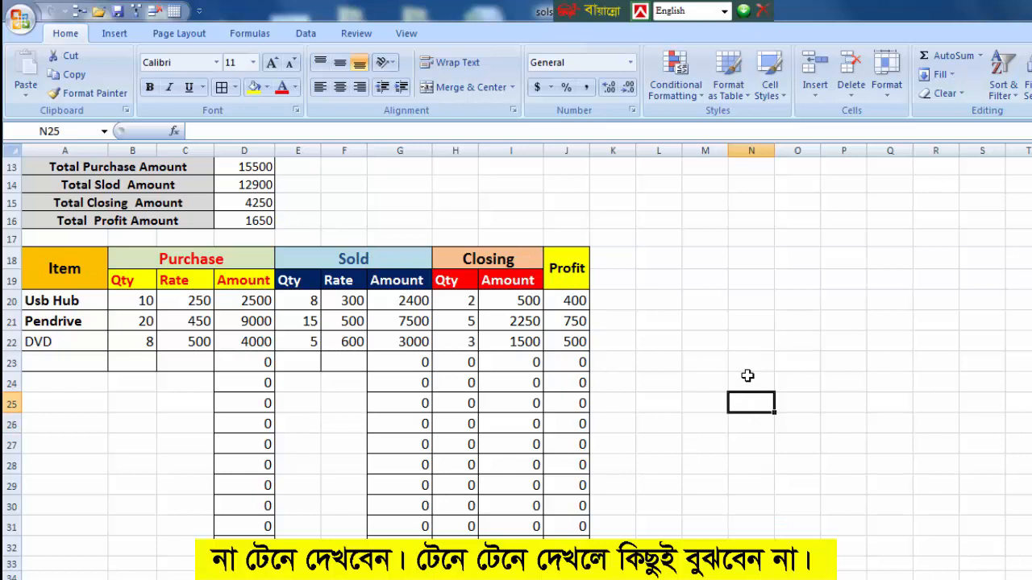